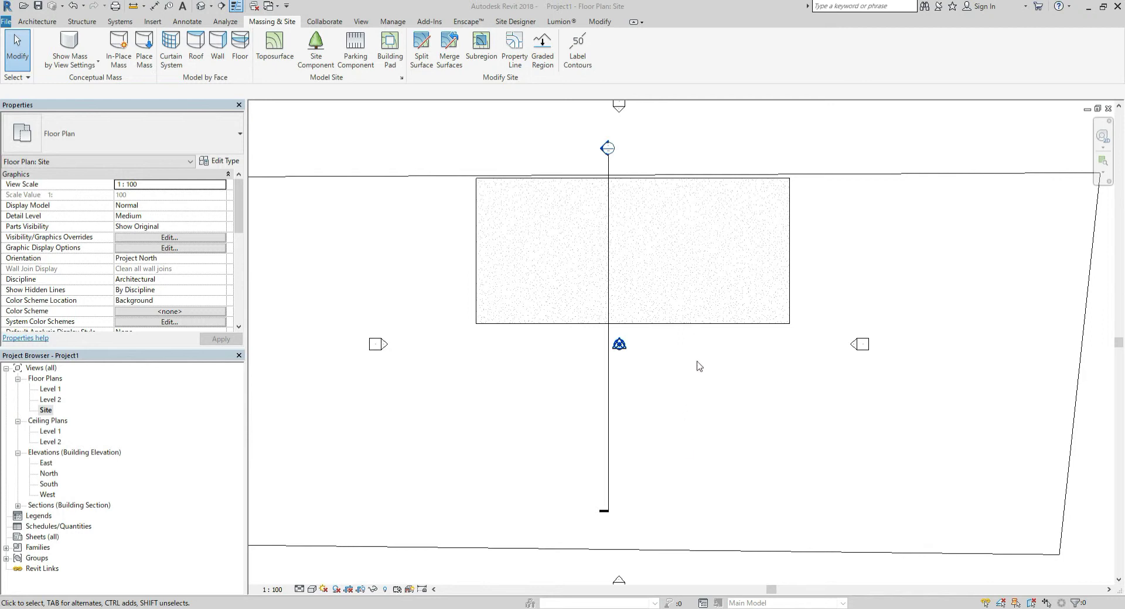
Step: Zoom and pan the Site plan to centre the building pad
scroll(702, 363, up, 2)
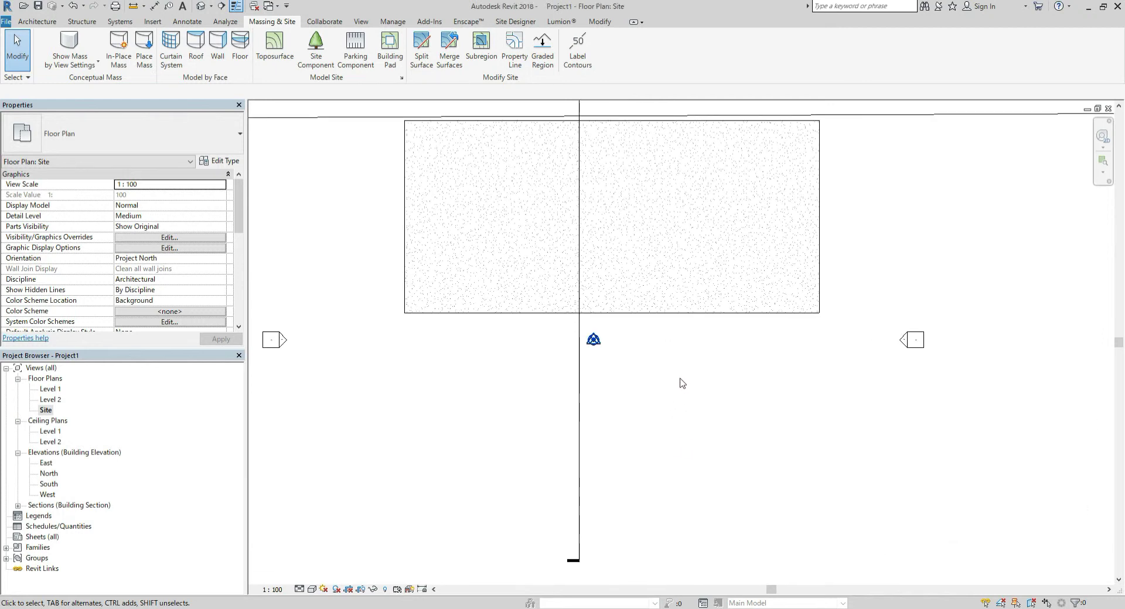
scroll(640, 297, down, 1)
middle_drag(640, 296, 603, 303)
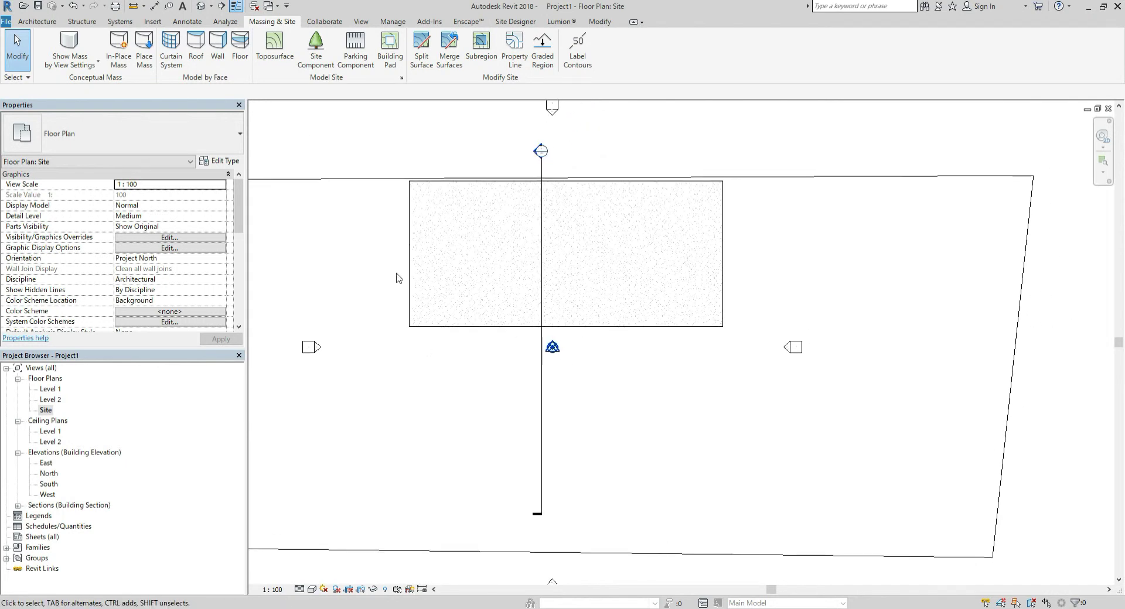
scroll(387, 264, up, 1)
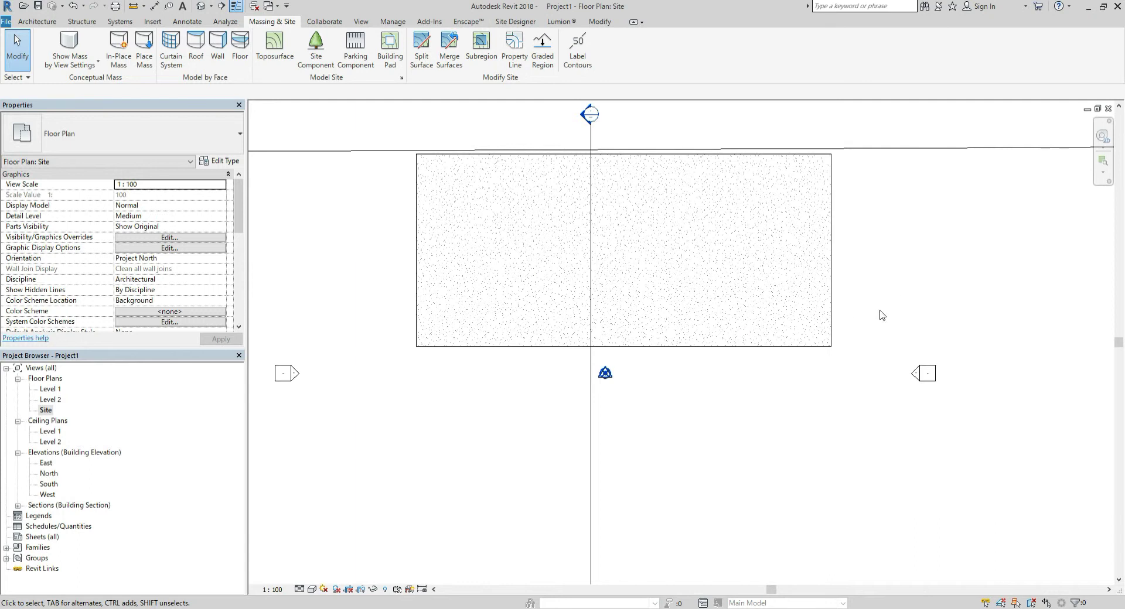
middle_drag(698, 263, 692, 315)
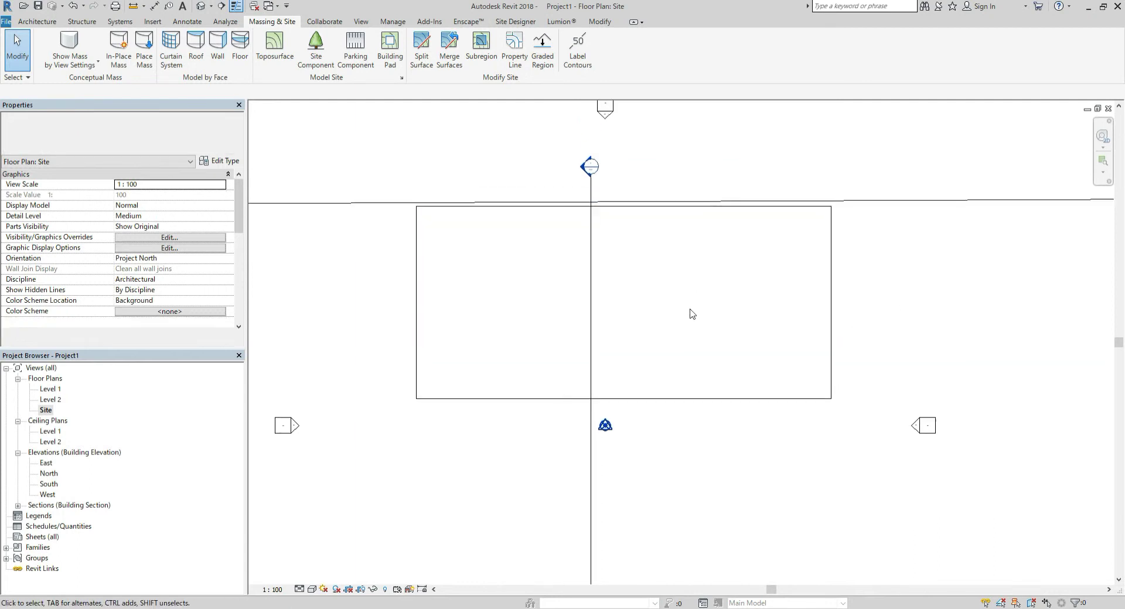
Step: Switch to the default 3D view, zoom in on the pad and orbit around it
click(202, 6)
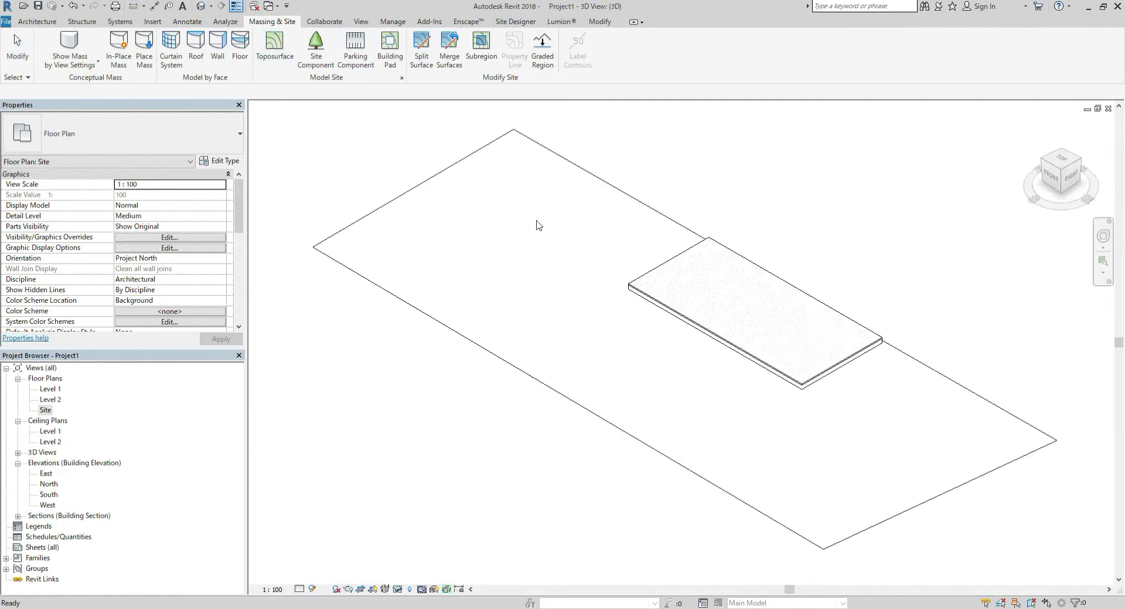
scroll(736, 293, up, 1)
scroll(778, 352, up, 2)
scroll(722, 357, up, 2)
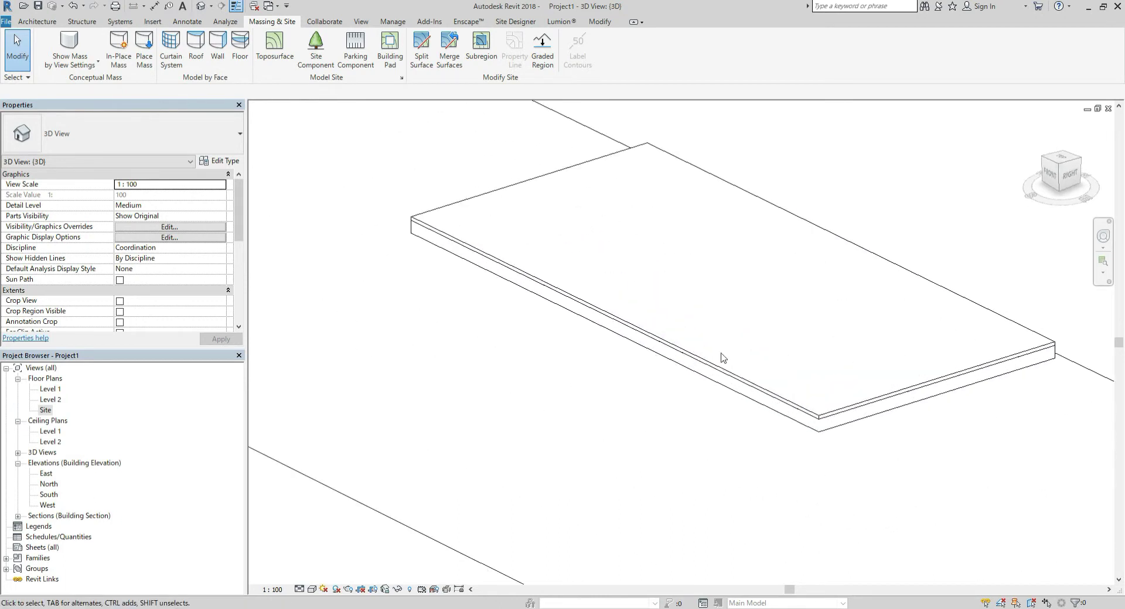
mouse_move(740, 356)
shift+middle_down()
mouse_move(675, 356)
mouse_move(735, 366)
shift+middle_up()
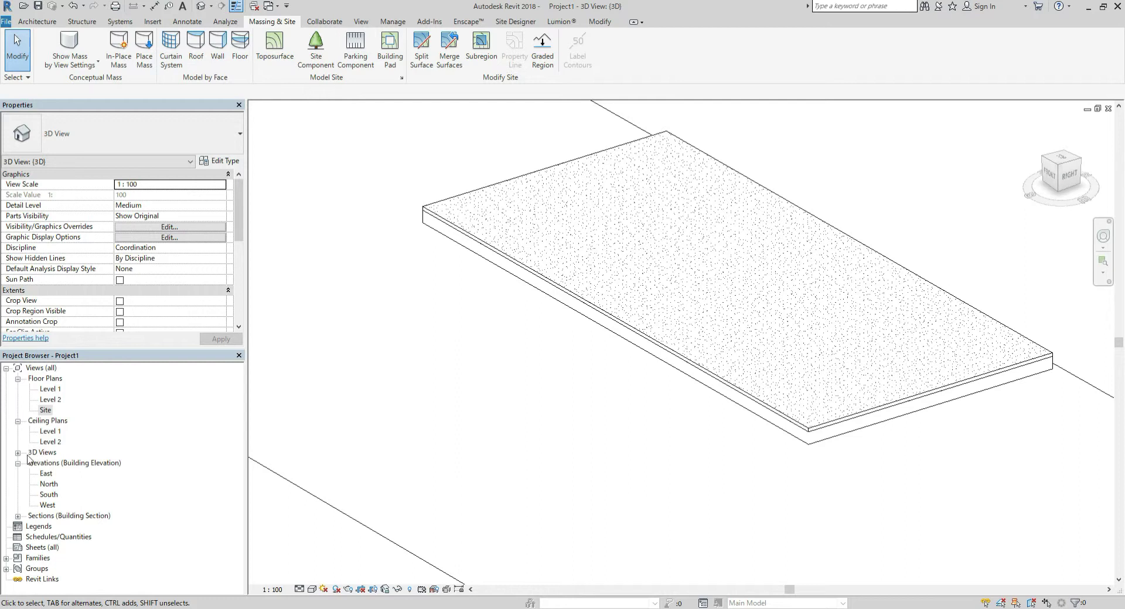
Step: Open Section 1 from the Sections list in the Project Browser
click(28, 519)
click(17, 516)
double_click(48, 529)
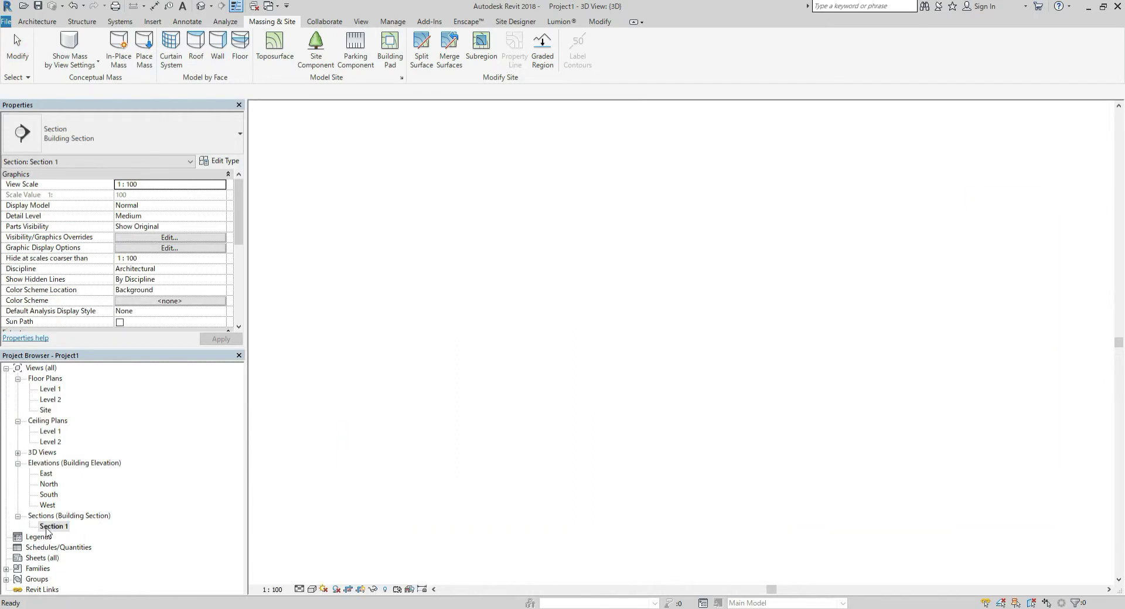
scroll(771, 414, down, 2)
scroll(800, 413, up, 2)
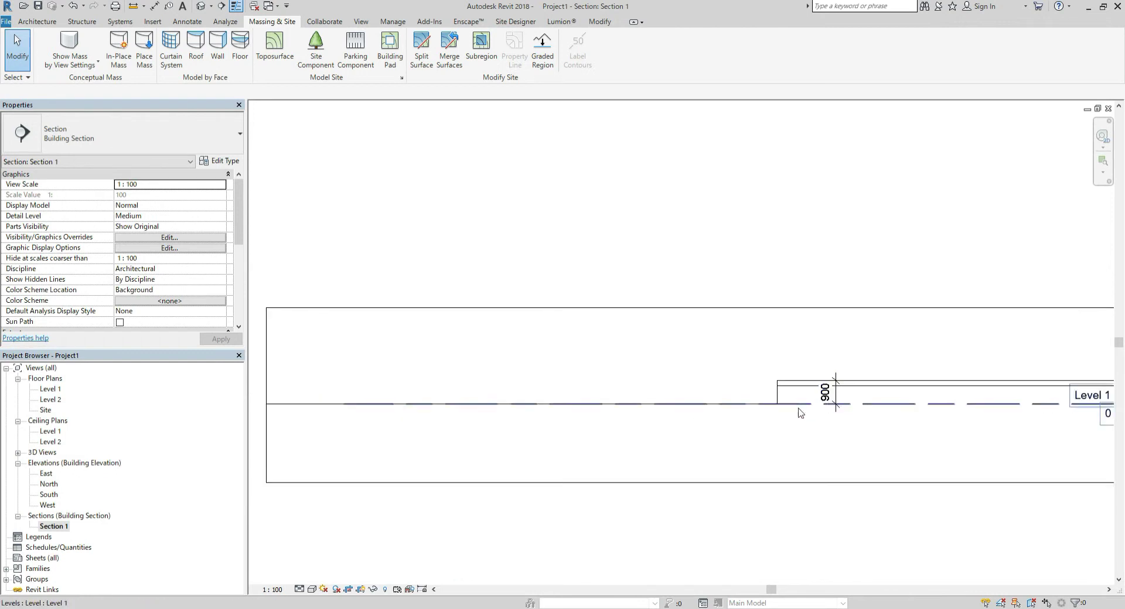
scroll(800, 413, up, 1)
scroll(820, 422, up, 2)
Step: Zoom and pan Section 1 to the pad's left edge and its 900 dimension
scroll(686, 398, up, 1)
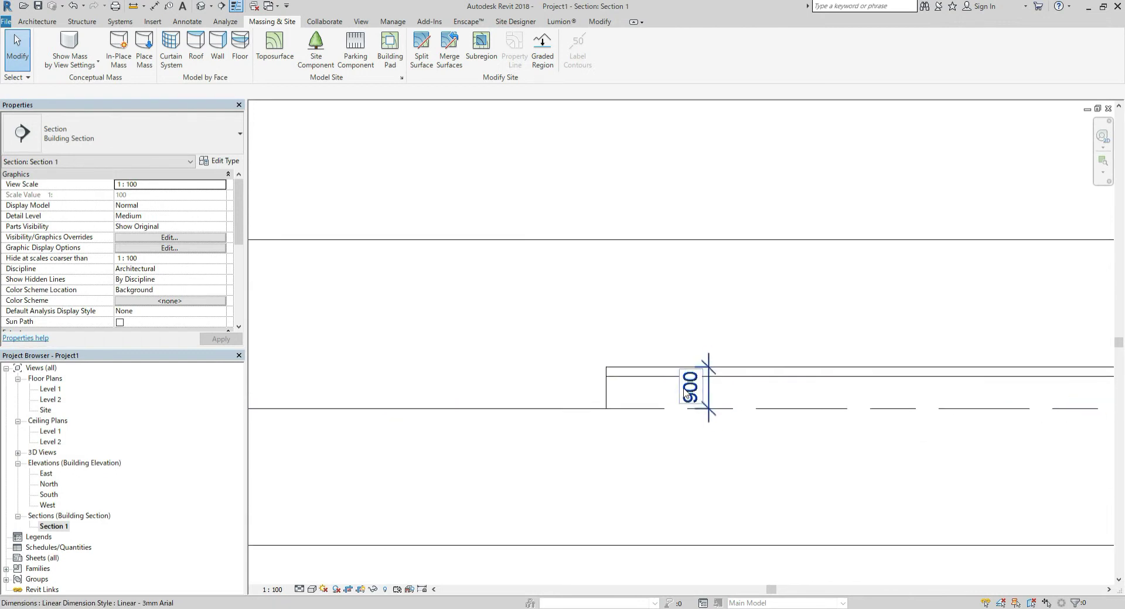
scroll(687, 398, up, 1)
scroll(648, 394, up, 1)
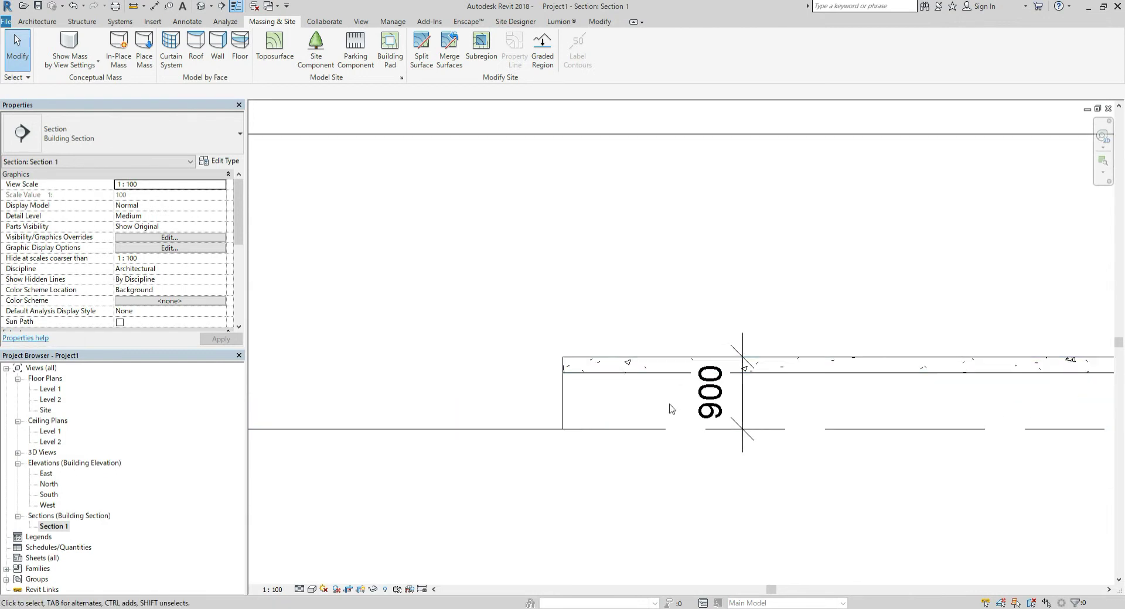
scroll(668, 394, up, 1)
scroll(680, 393, up, 1)
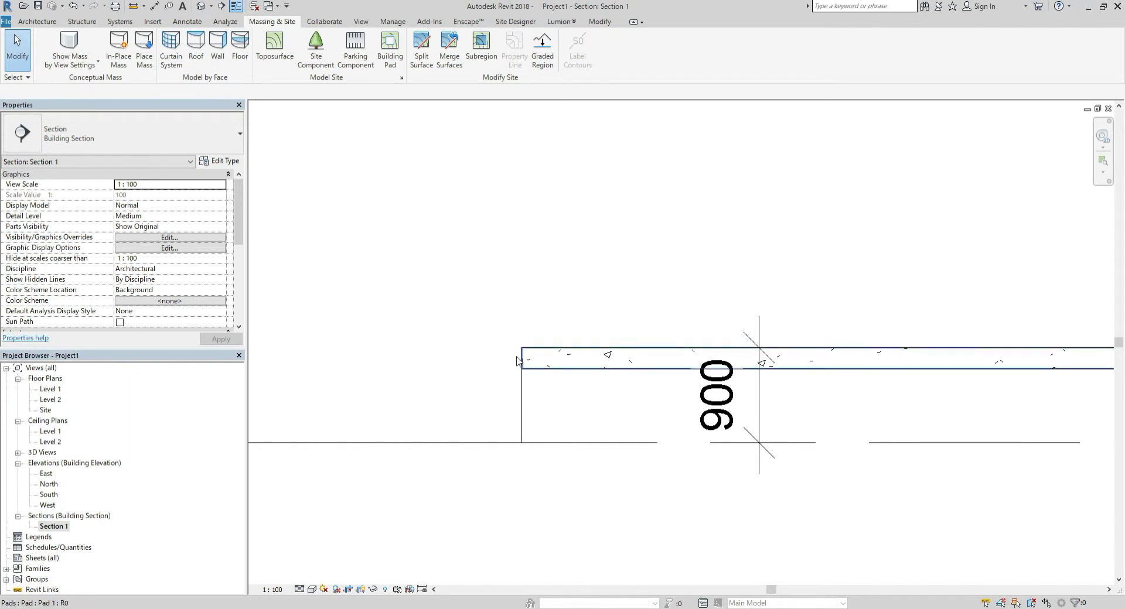
middle_drag(509, 403, 573, 310)
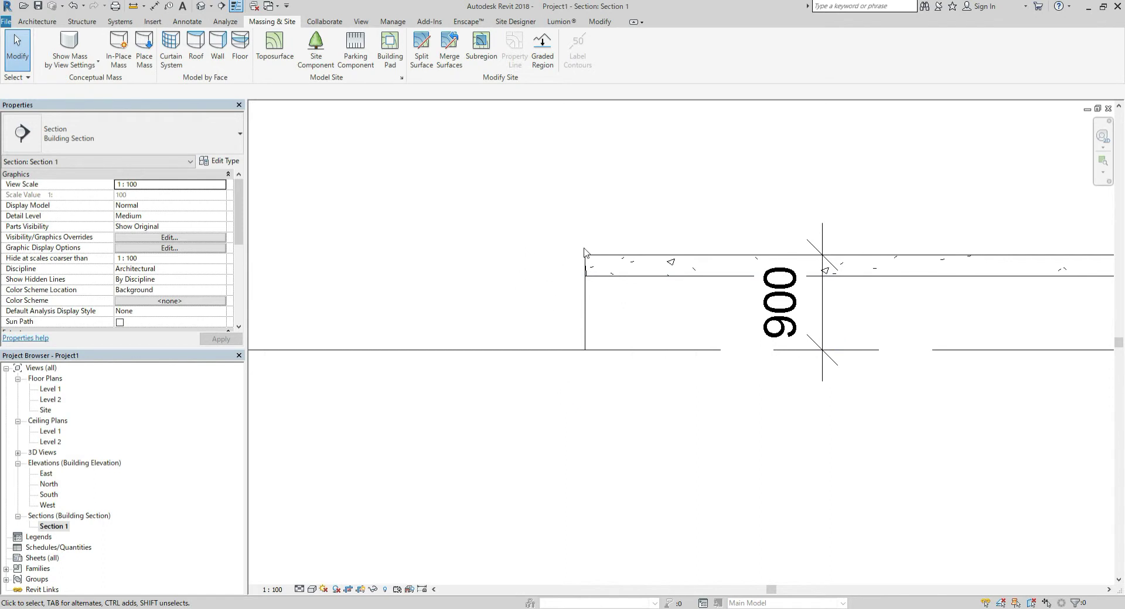
scroll(574, 268, up, 1)
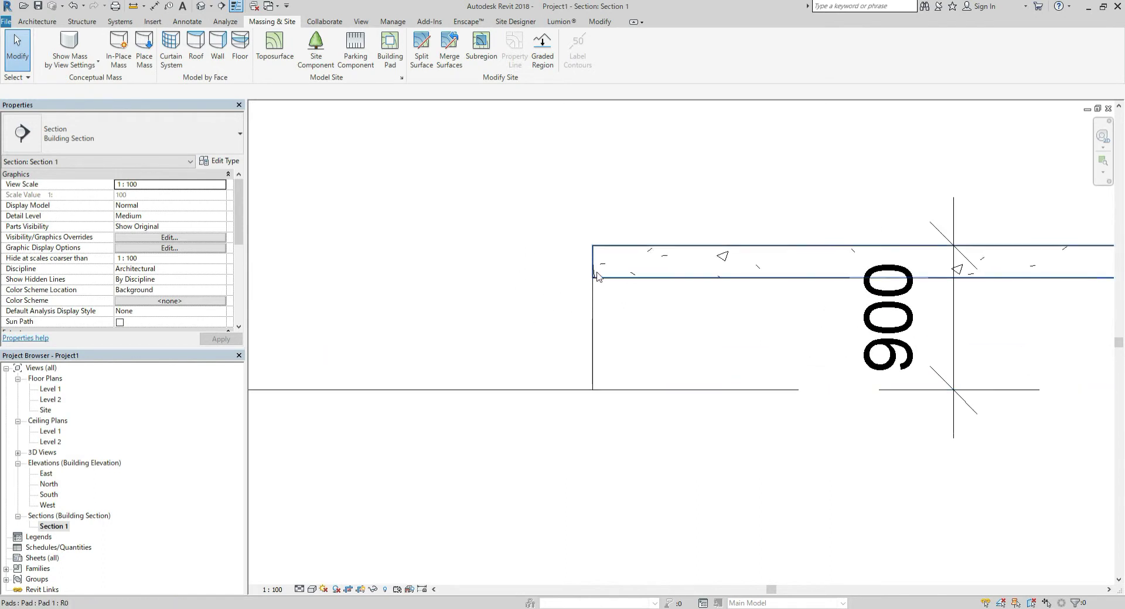
scroll(609, 268, up, 1)
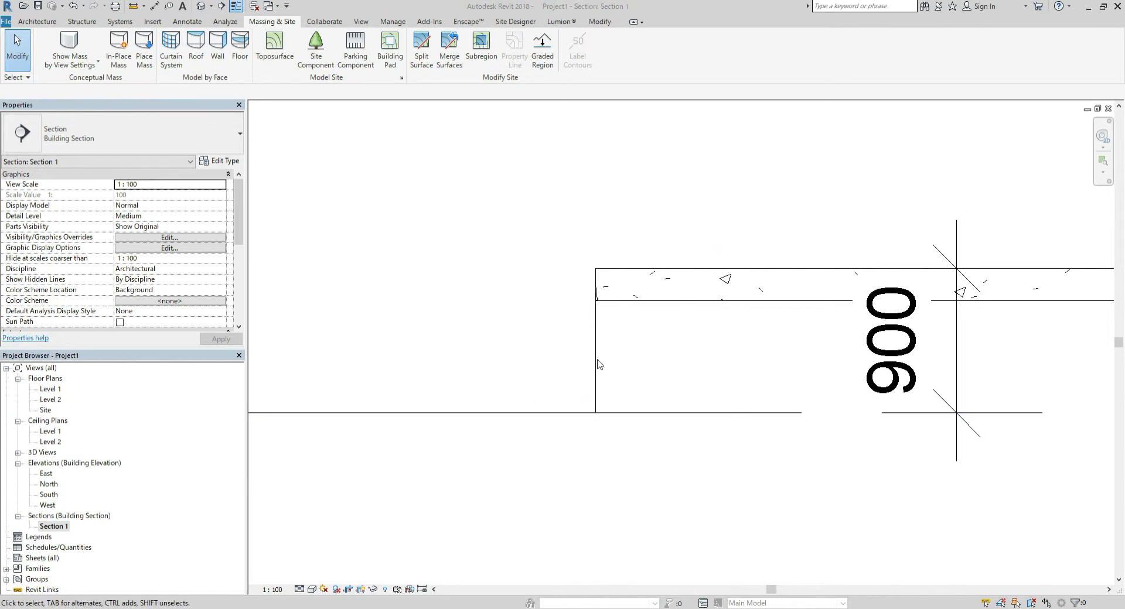
scroll(648, 359, down, 2)
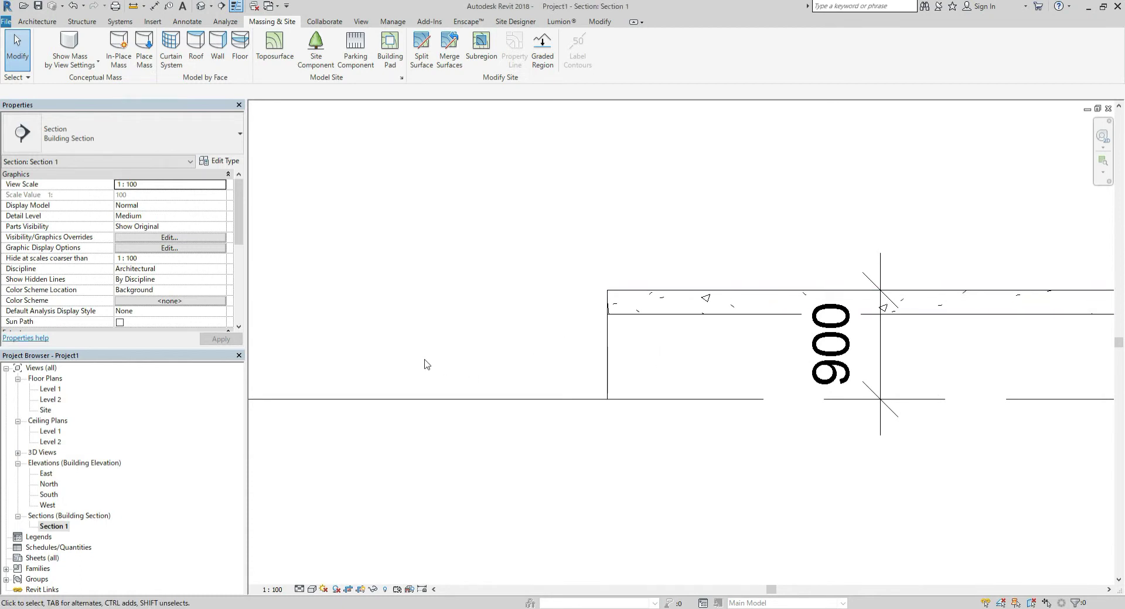
Step: Go back to the Site floor plan and show the Architecture tab's Component options
double_click(44, 410)
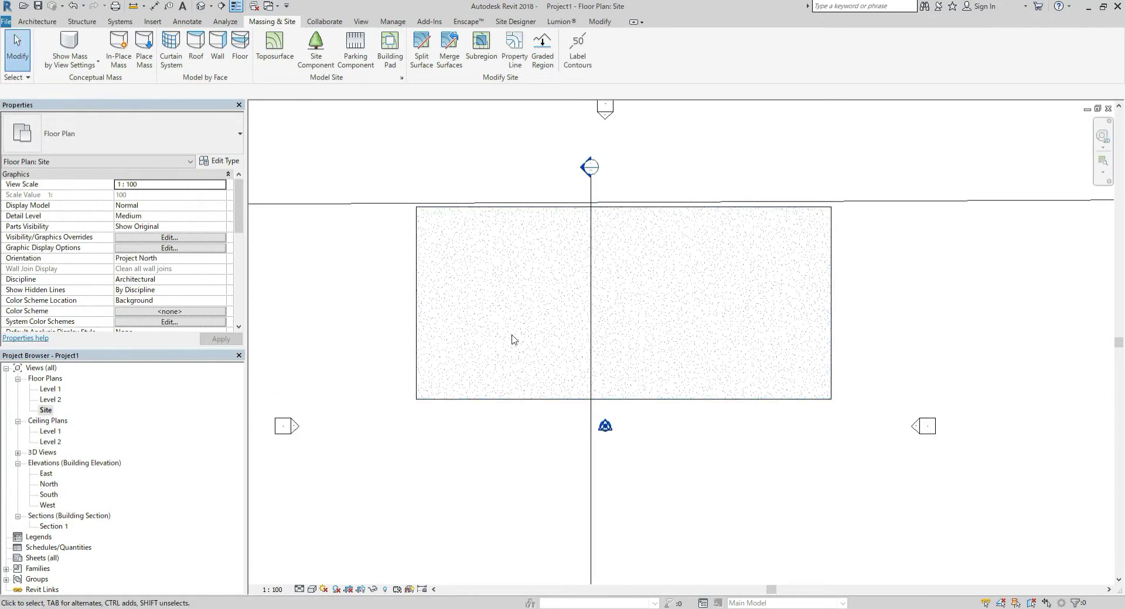
click(39, 22)
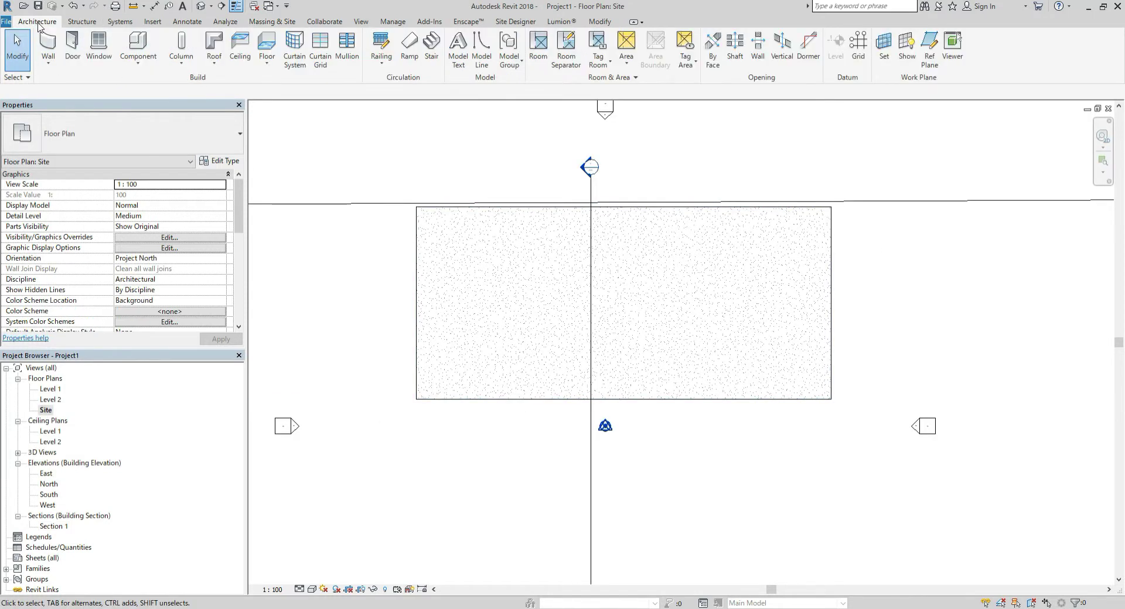
click(136, 59)
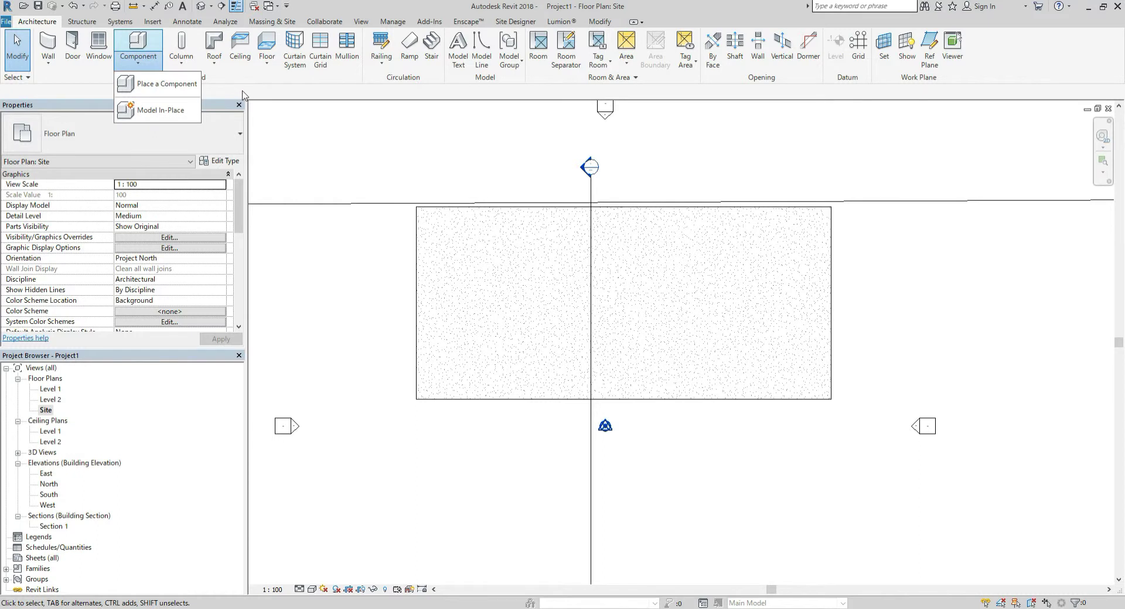
Step: Start a Model In-Place family in the Walls category, named 'retaining wall'
click(164, 112)
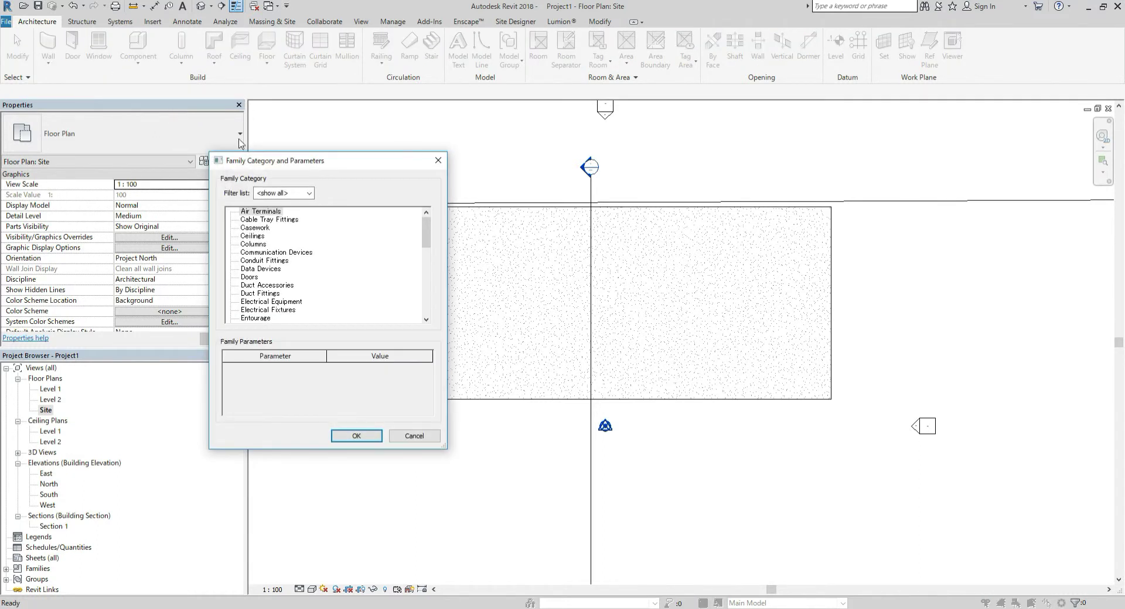
scroll(344, 264, down, 1)
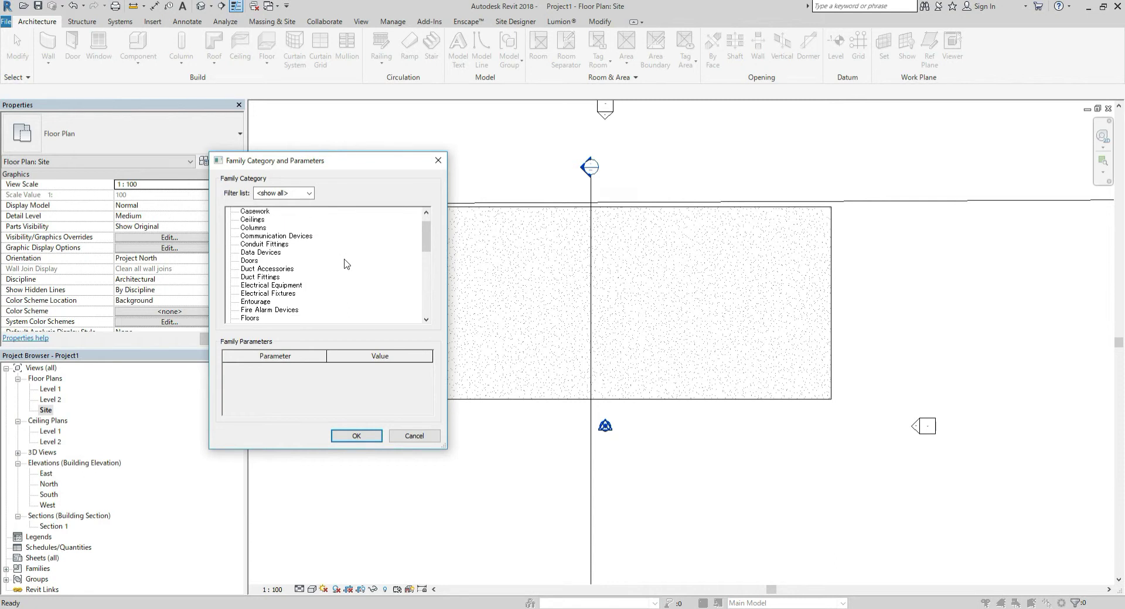
drag(426, 241, 426, 305)
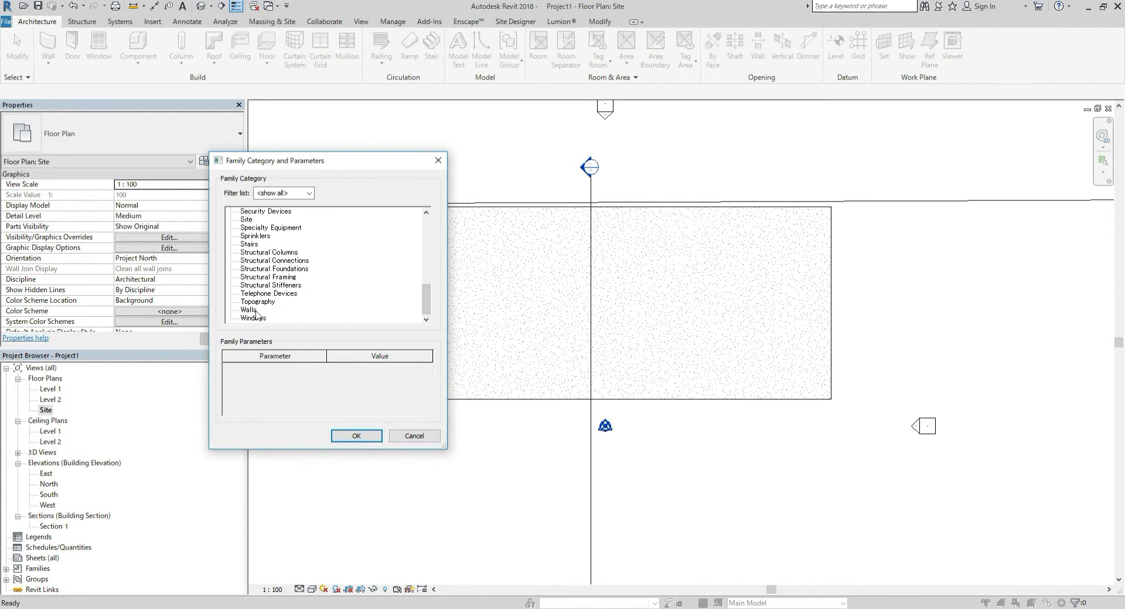
click(257, 310)
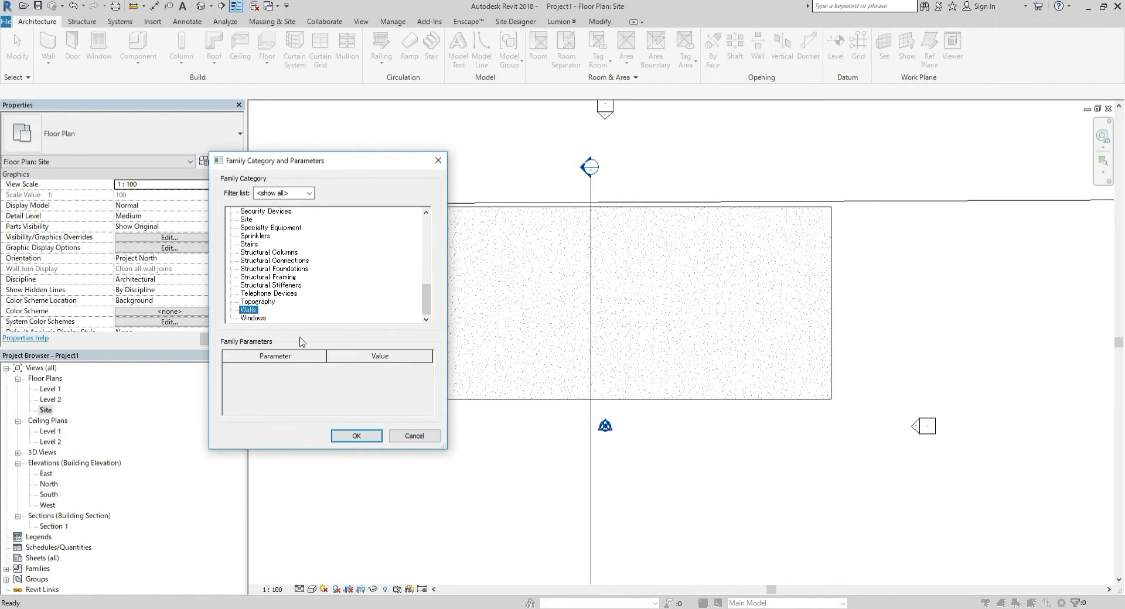
click(366, 436)
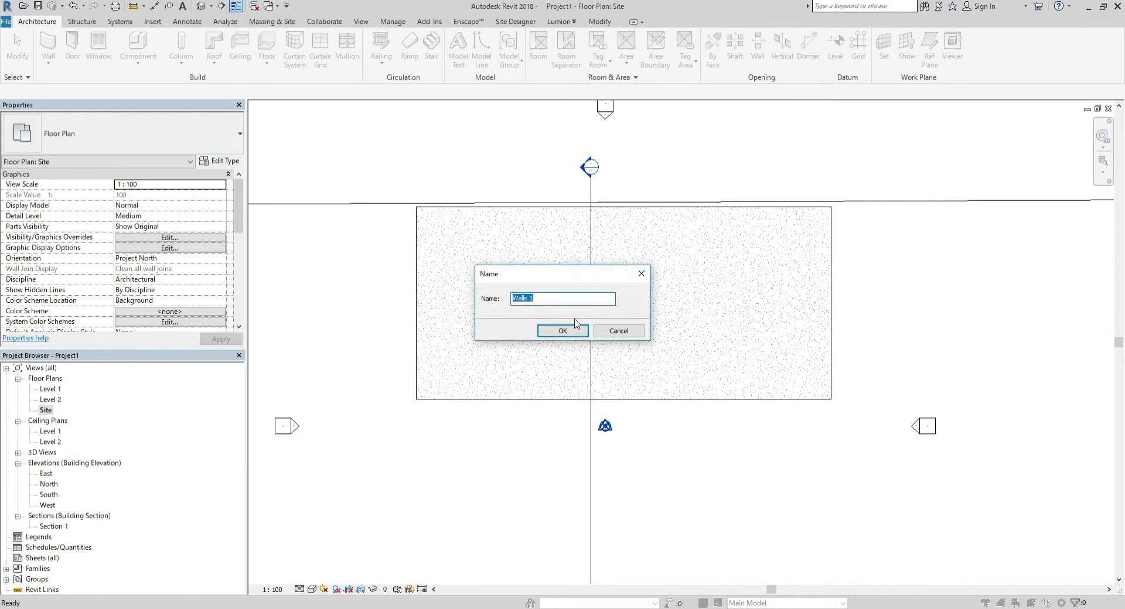
text(retaining wall)
Step: Confirm the 'retaining wall' name, then start a Sweep with a sketched path
click(578, 331)
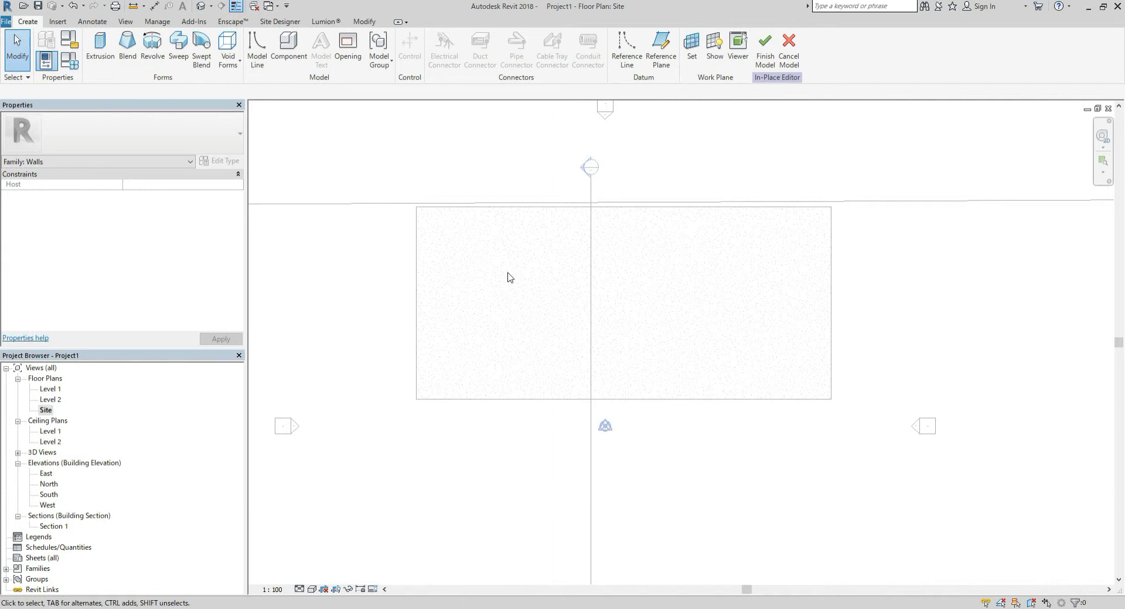
middle_drag(507, 273, 469, 273)
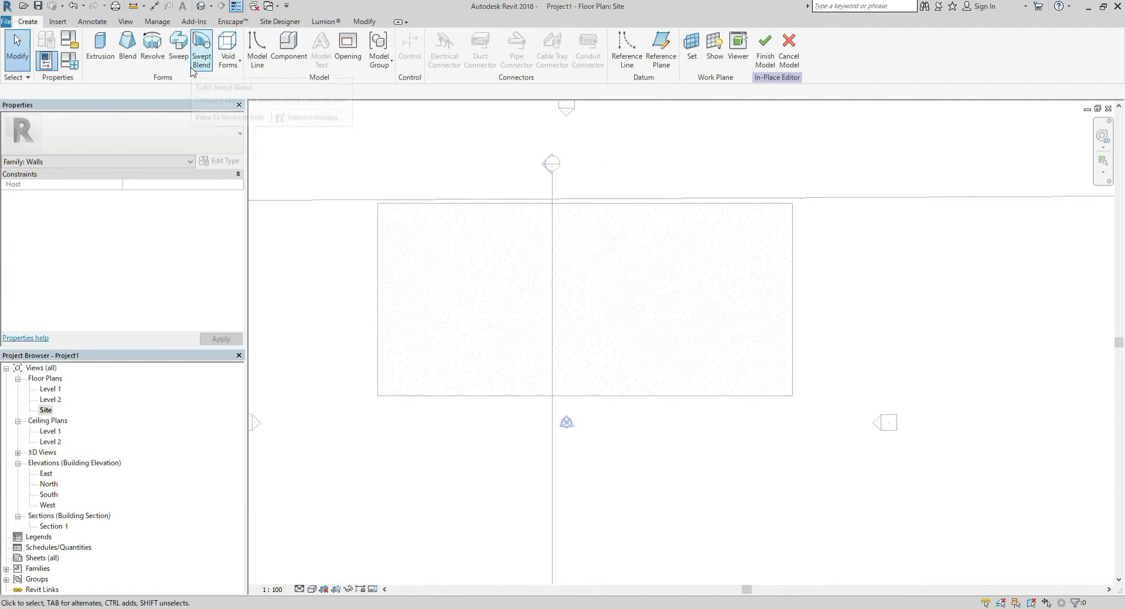
click(179, 51)
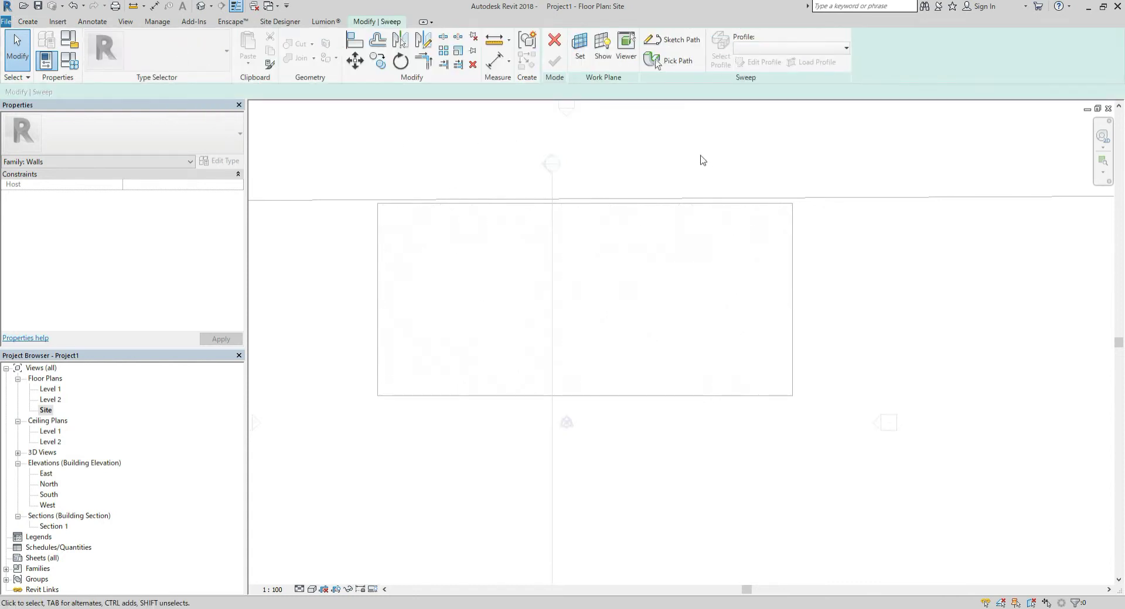
click(682, 40)
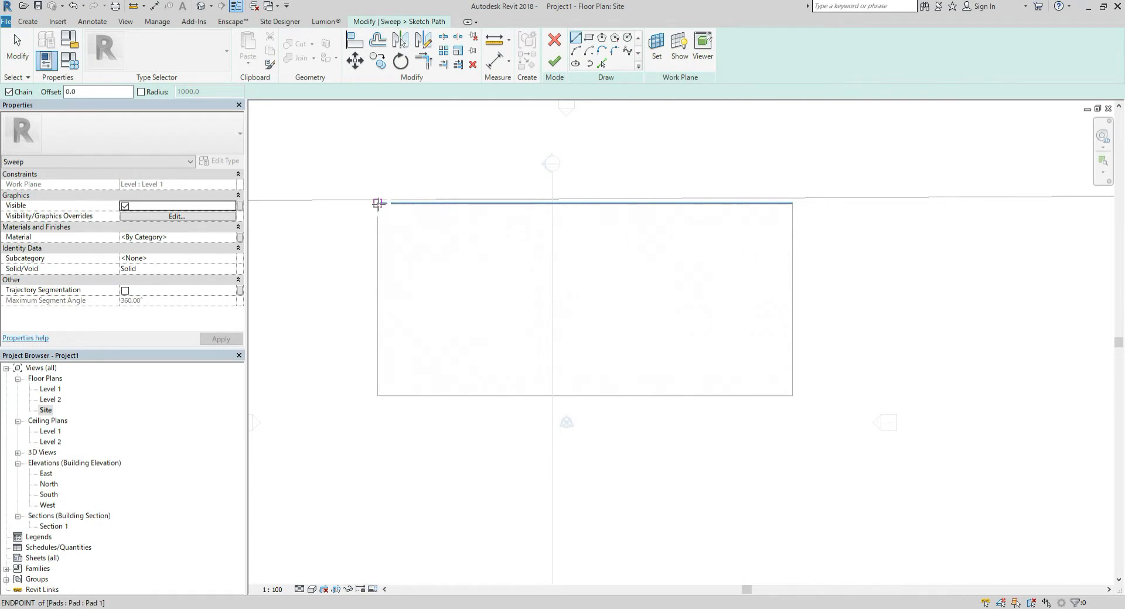
Step: Trace the sweep path around the pad's rectangular outline and finish the path sketch
click(378, 203)
click(378, 395)
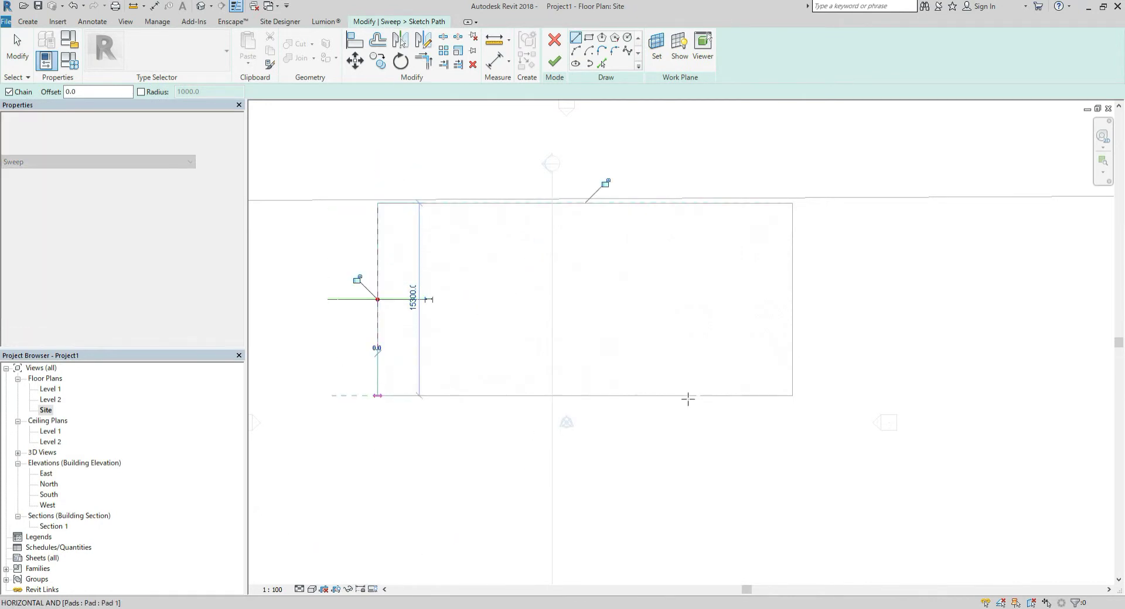
click(792, 395)
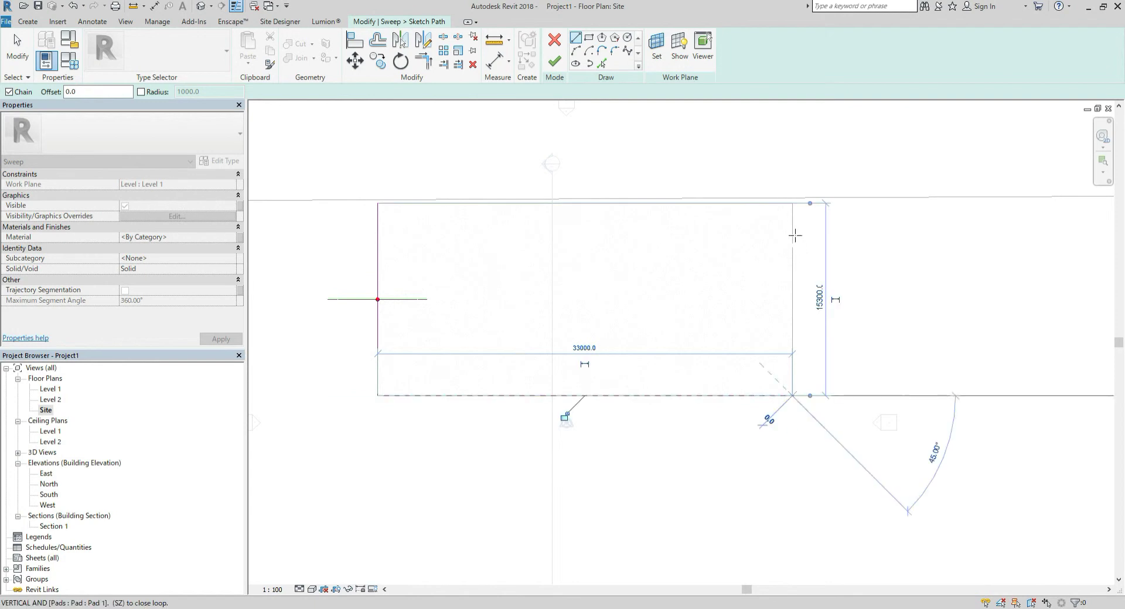
click(792, 204)
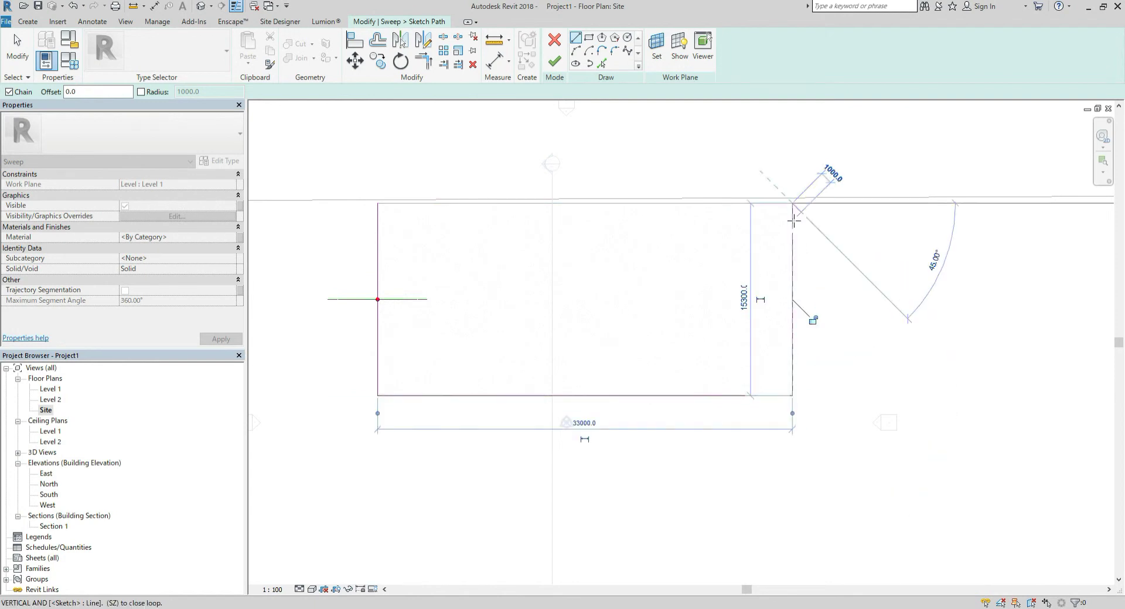
click(554, 61)
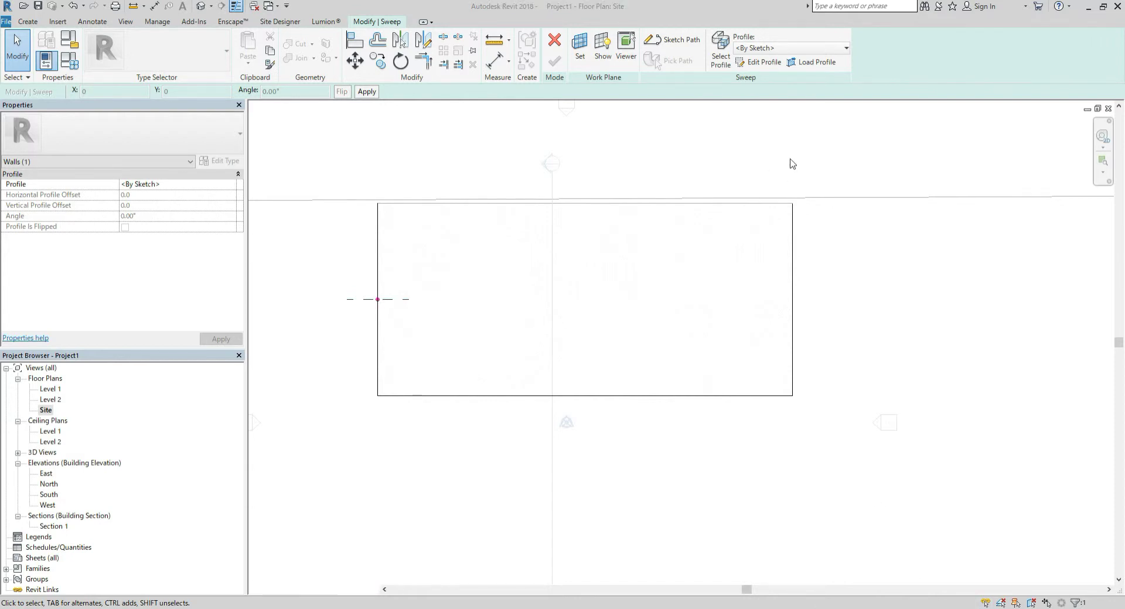
Step: Keep the <By Sketch> sweep profile and begin editing the profile
scroll(787, 169, up, 1)
scroll(779, 176, up, 1)
middle_drag(777, 176, 855, 205)
scroll(826, 197, down, 1)
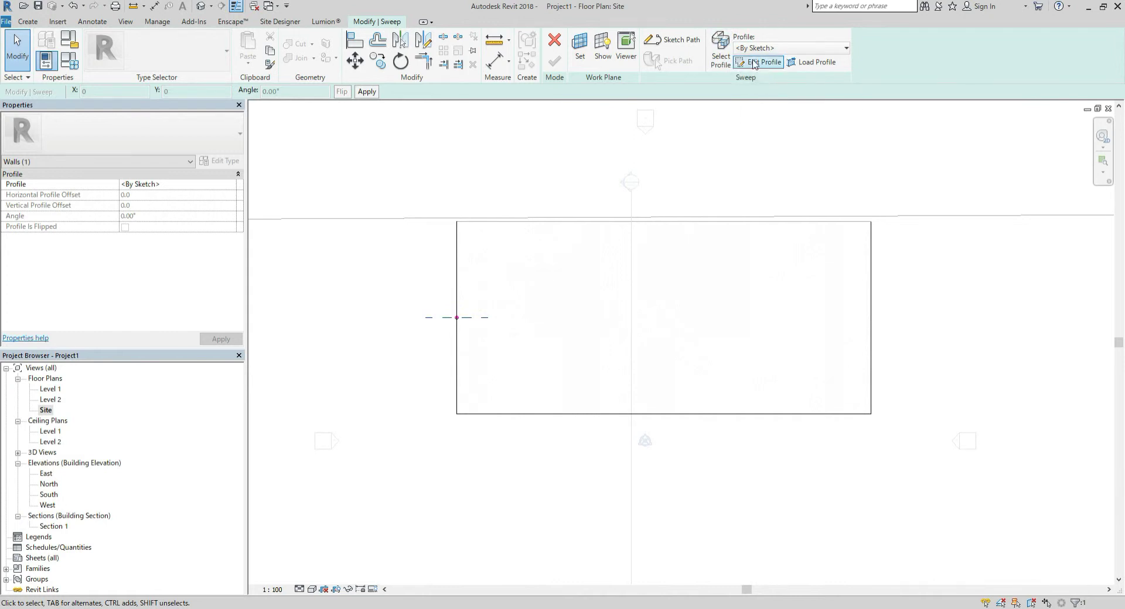
click(785, 48)
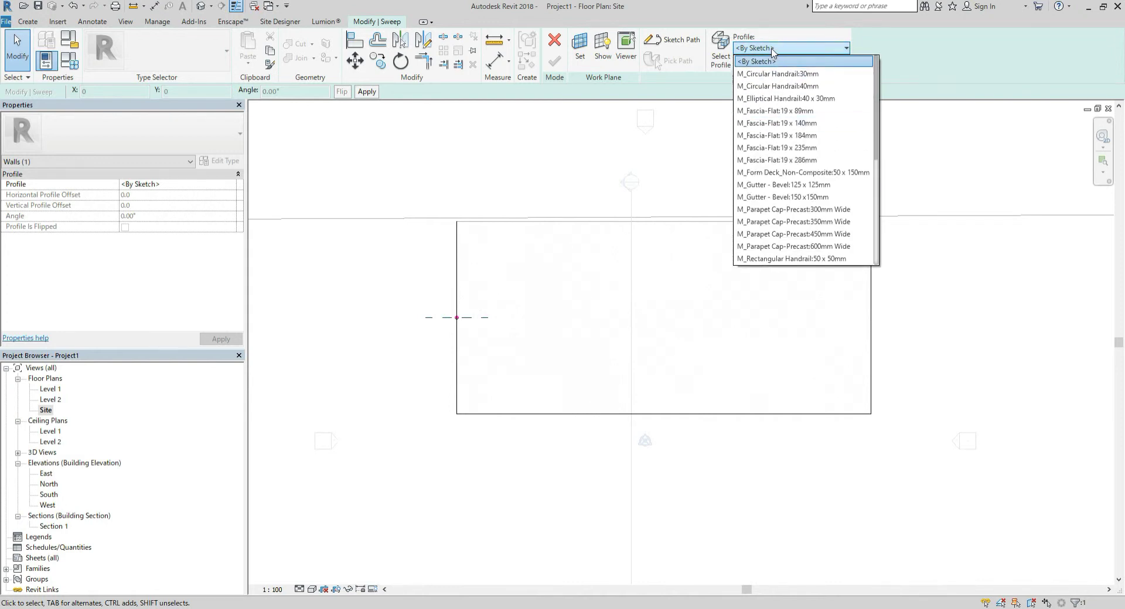
click(762, 61)
click(760, 63)
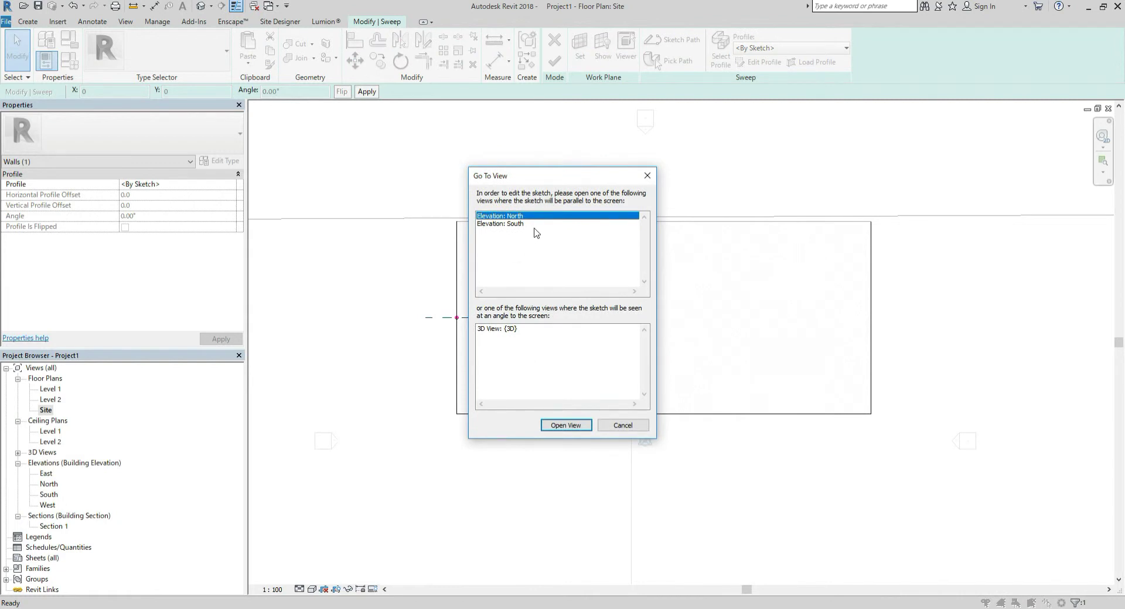
Step: Open Elevation: South for profile editing and zoom in on the pad edge
click(503, 224)
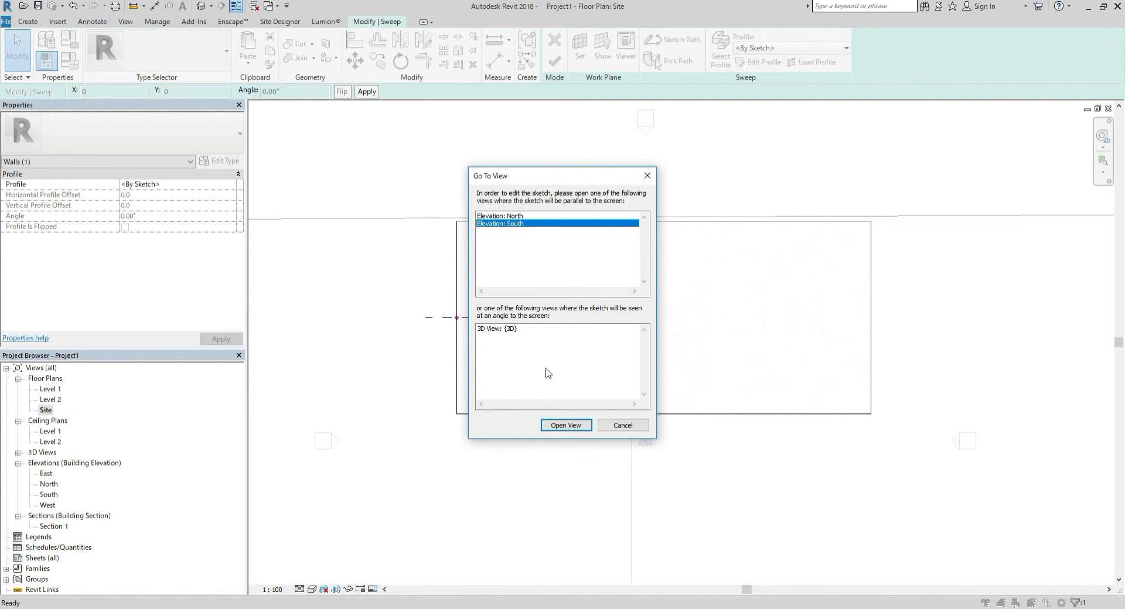
click(565, 425)
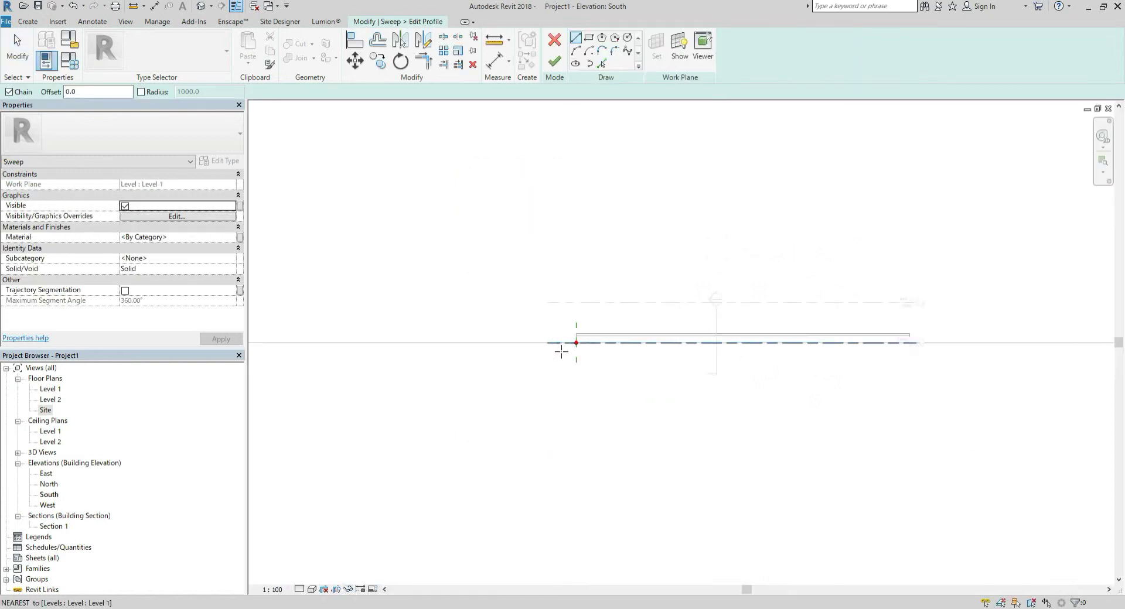
scroll(572, 345, up, 4)
middle_drag(577, 315, 616, 375)
scroll(633, 382, up, 3)
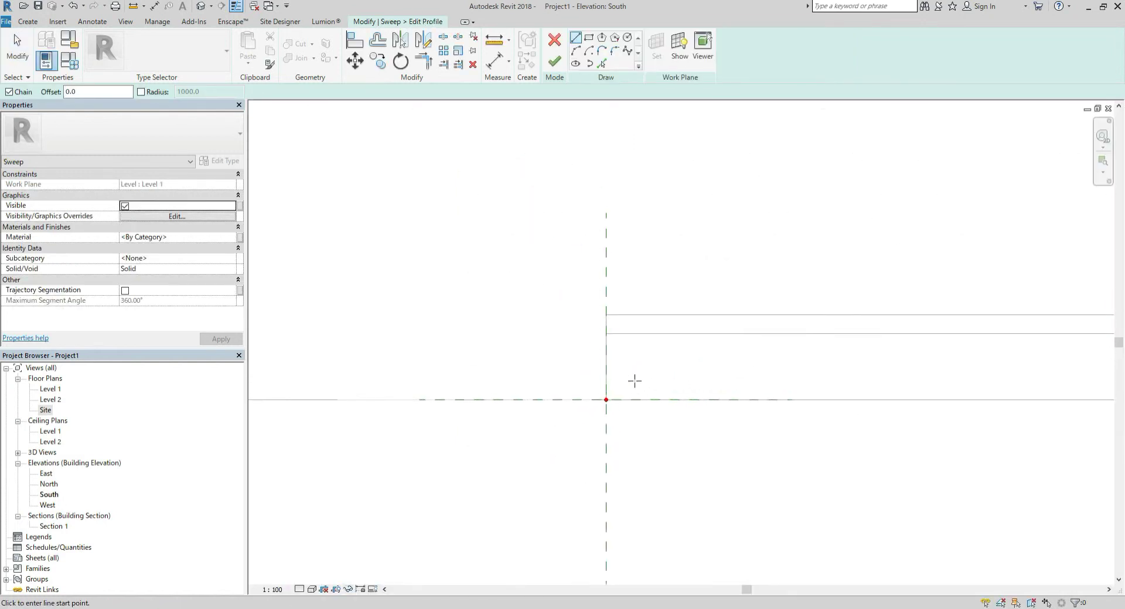
scroll(633, 381, up, 1)
scroll(656, 443, up, 2)
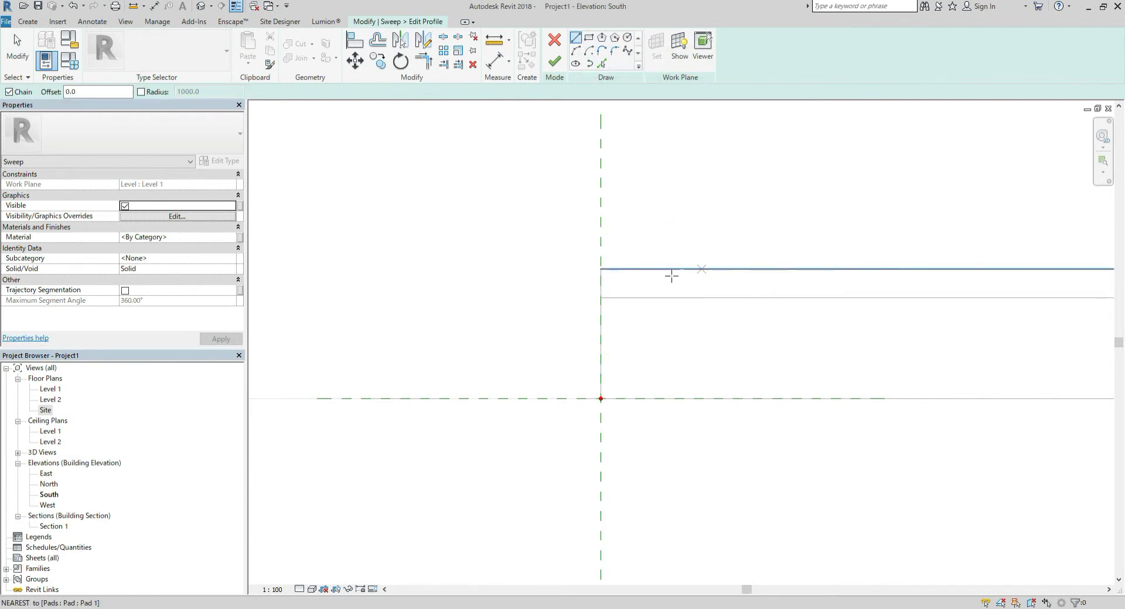
Step: Begin the profile at the pad's top corner with a 200-long wall top
middle_drag(671, 276, 628, 286)
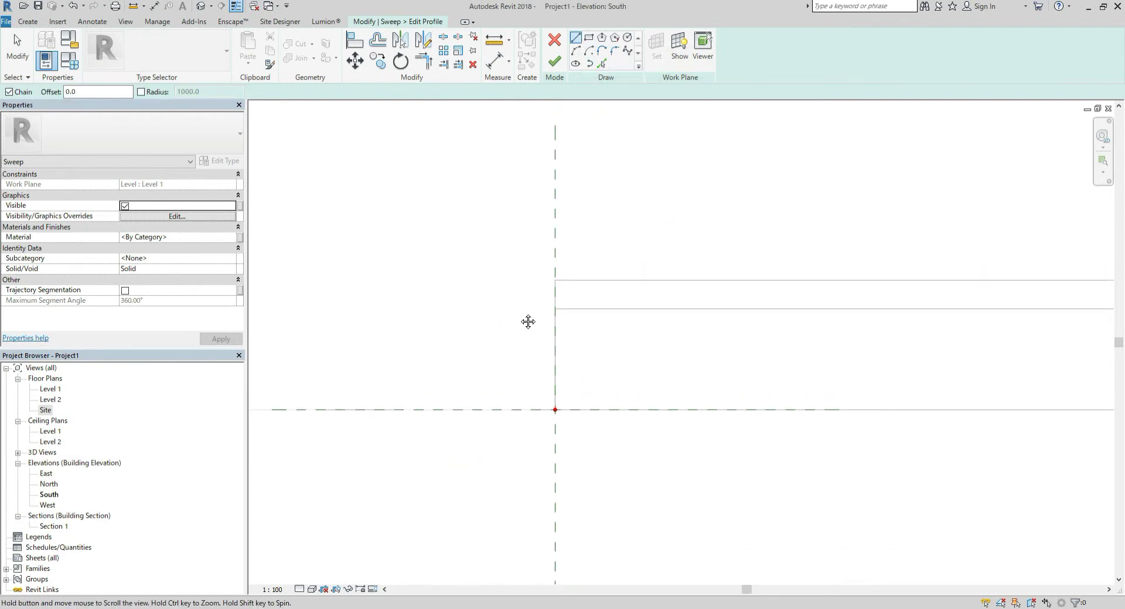
middle_drag(528, 322, 580, 281)
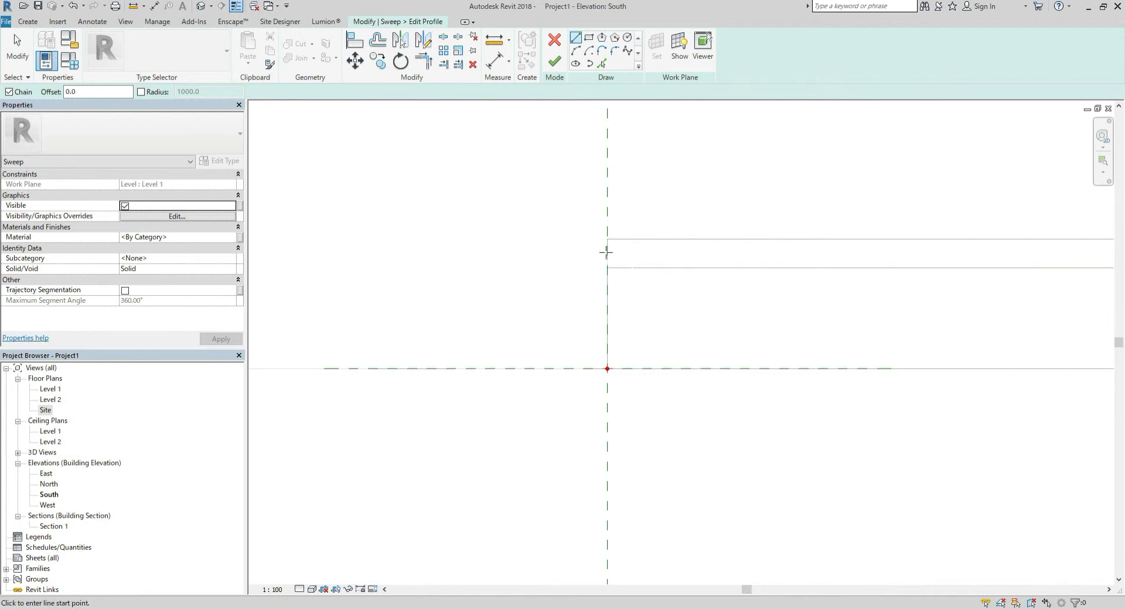
scroll(607, 239, up, 2)
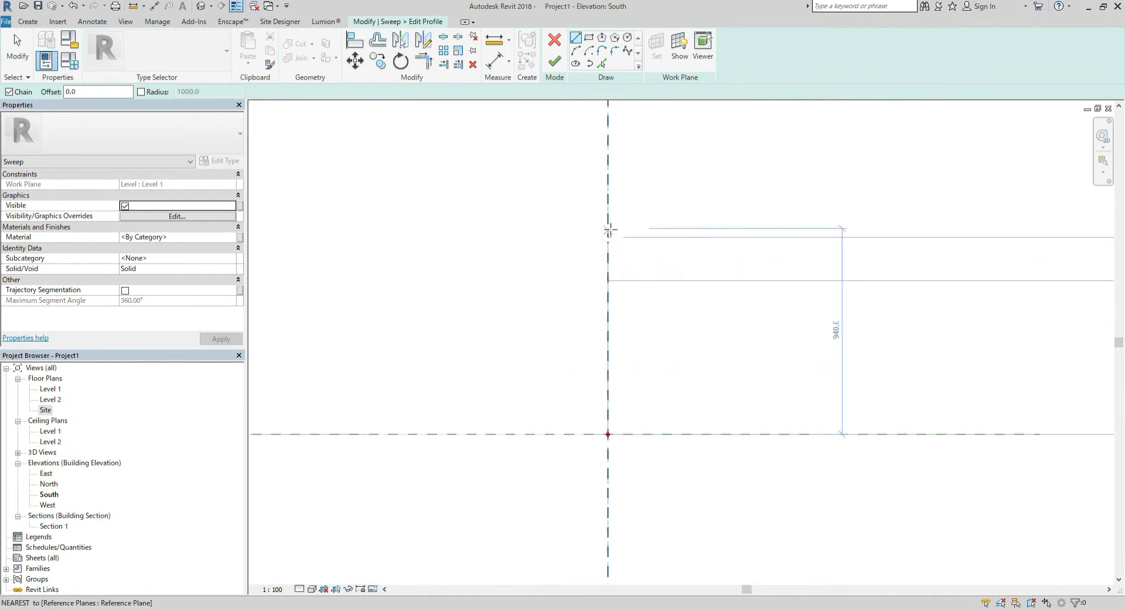
click(607, 237)
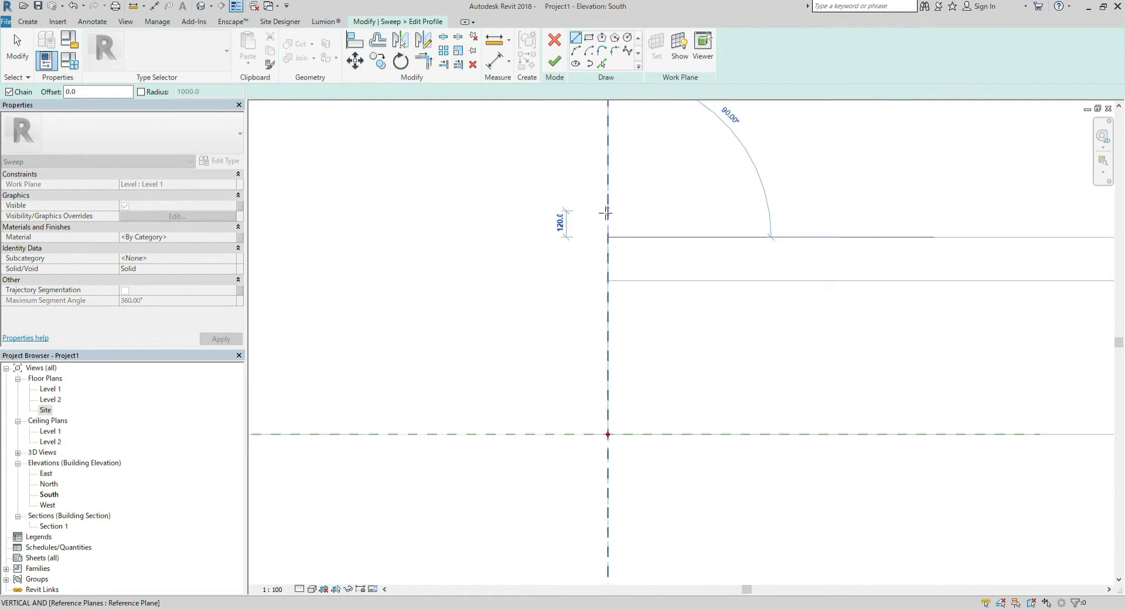
click(605, 215)
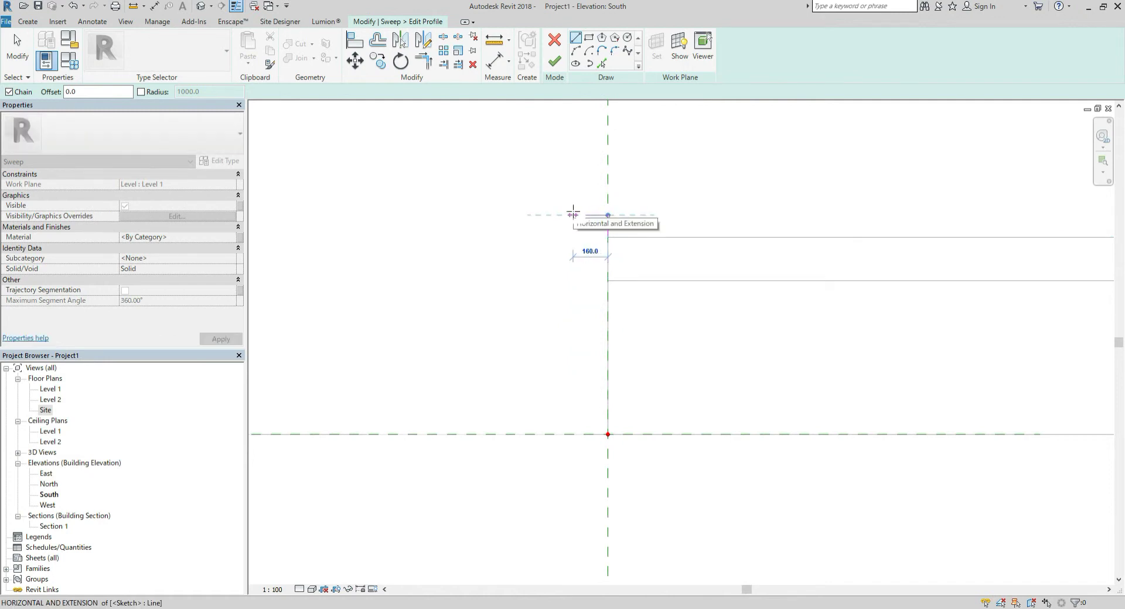
text(200)
key(Return)
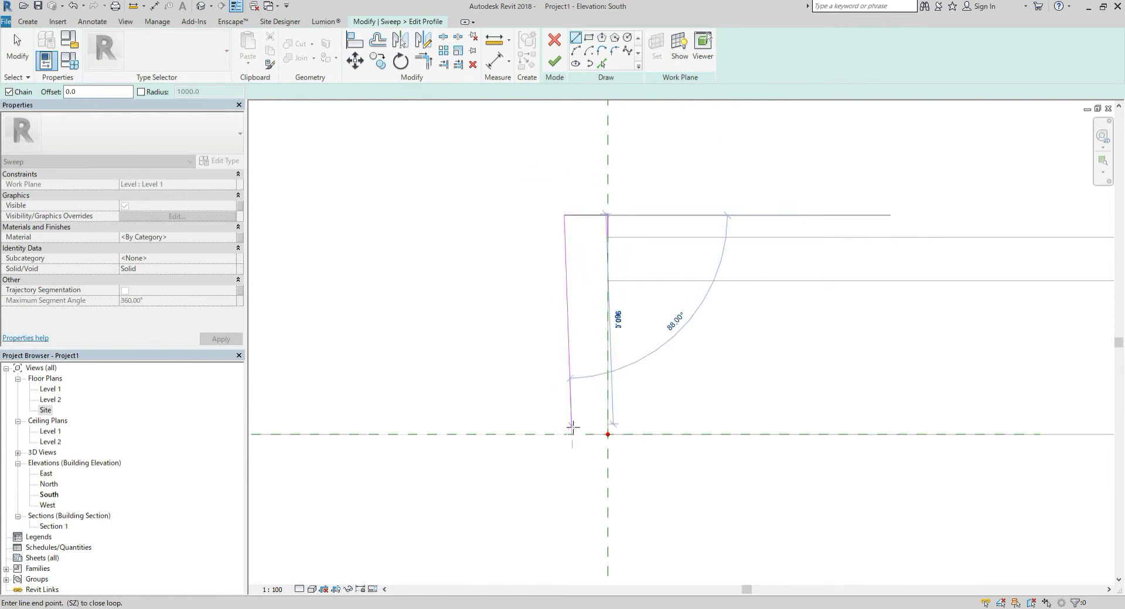
Step: Draw the stem face down to Level 1, then continue 500 below it
scroll(572, 426, down, 2)
middle_drag(538, 433, 709, 422)
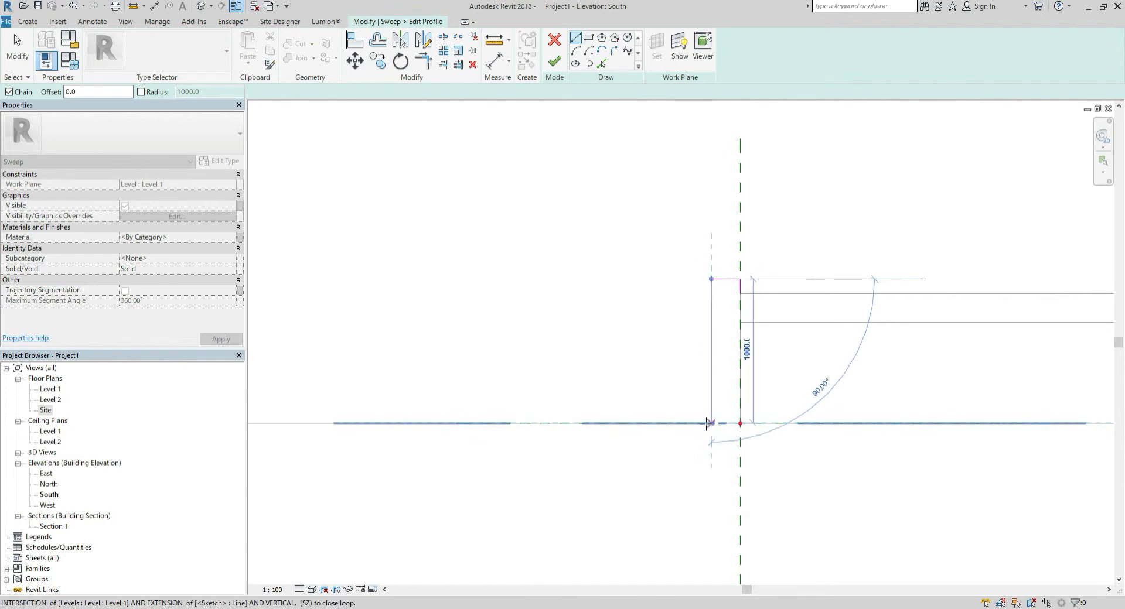
scroll(712, 423, up, 2)
scroll(709, 422, up, 1)
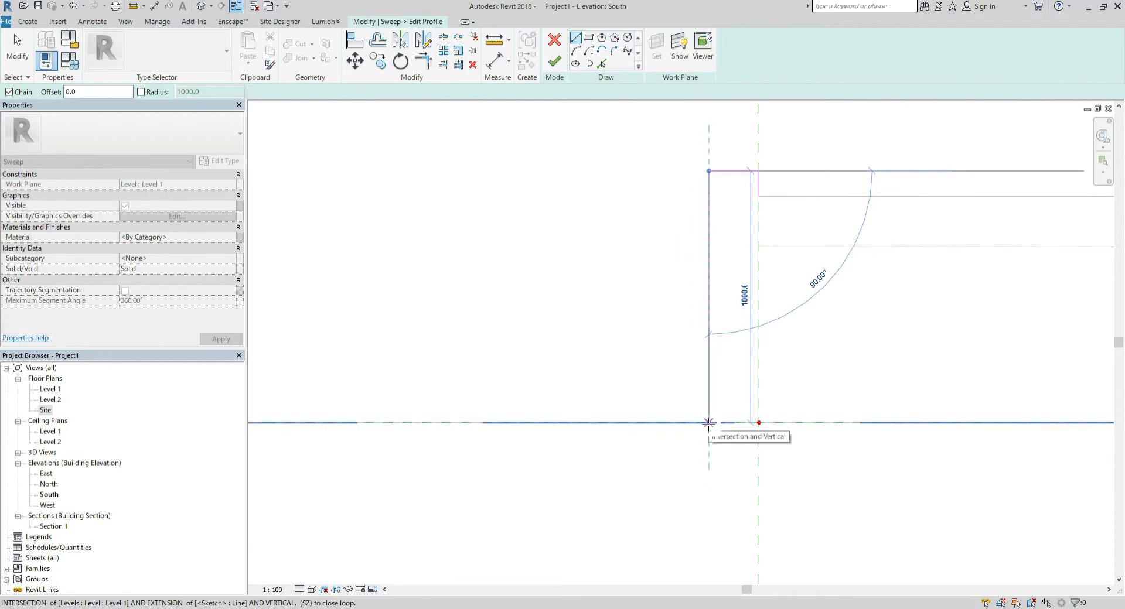
click(709, 422)
middle_drag(721, 447, 645, 362)
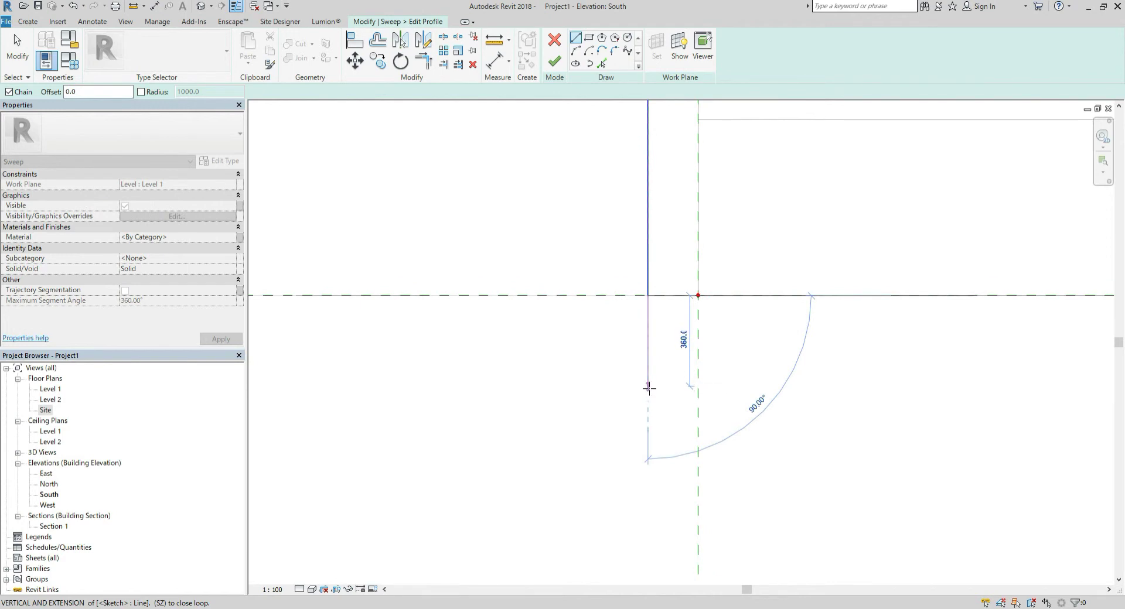
text(500)
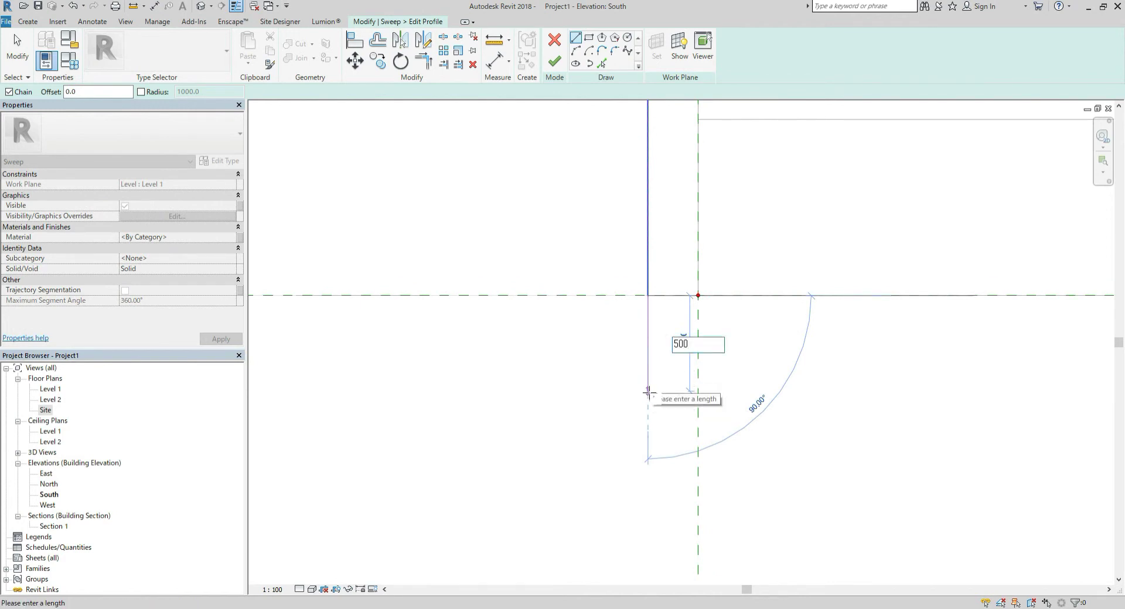
key(Return)
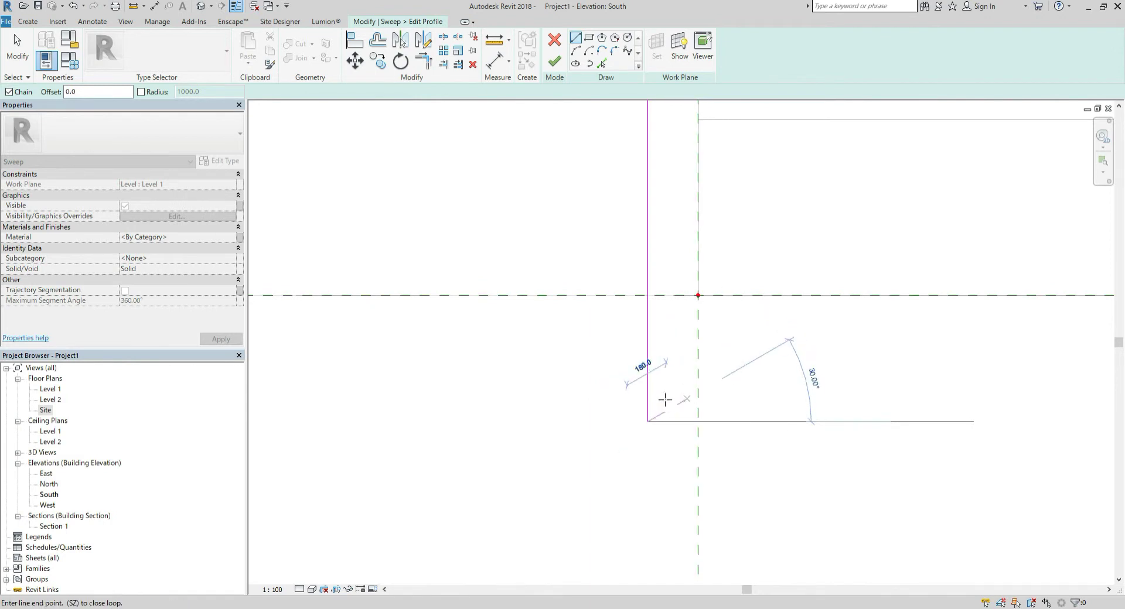
scroll(638, 421, down, 2)
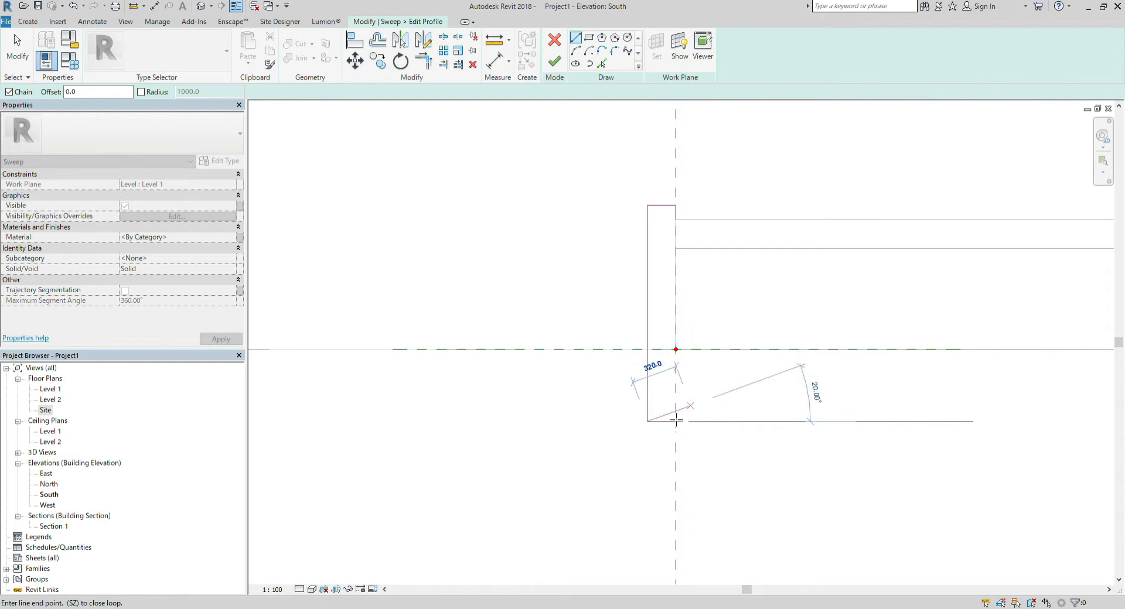
middle_drag(727, 421, 624, 422)
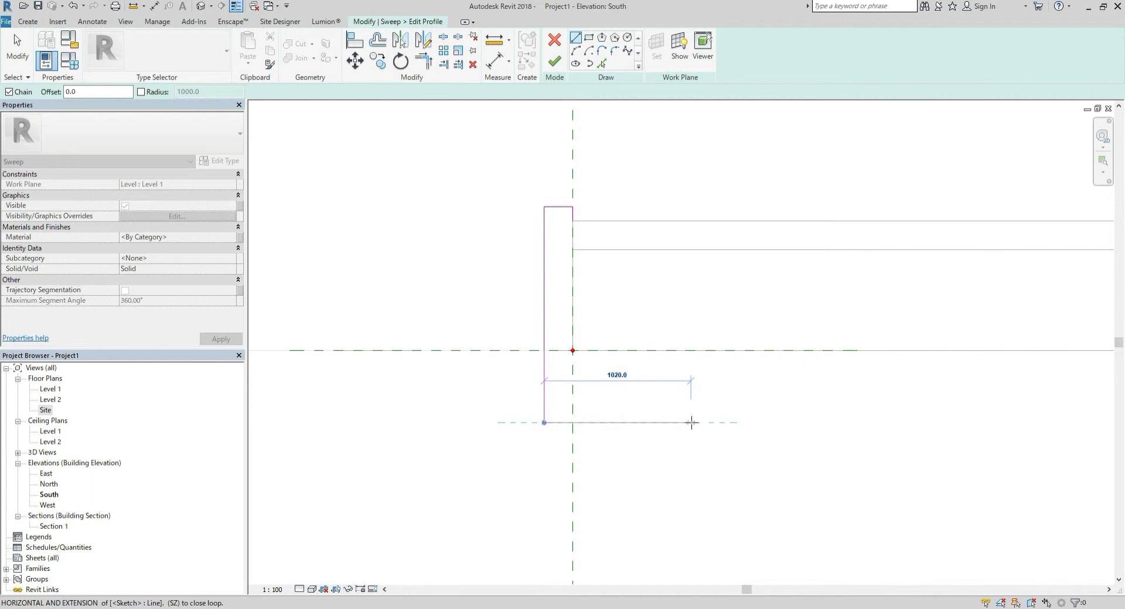
scroll(689, 422, up, 1)
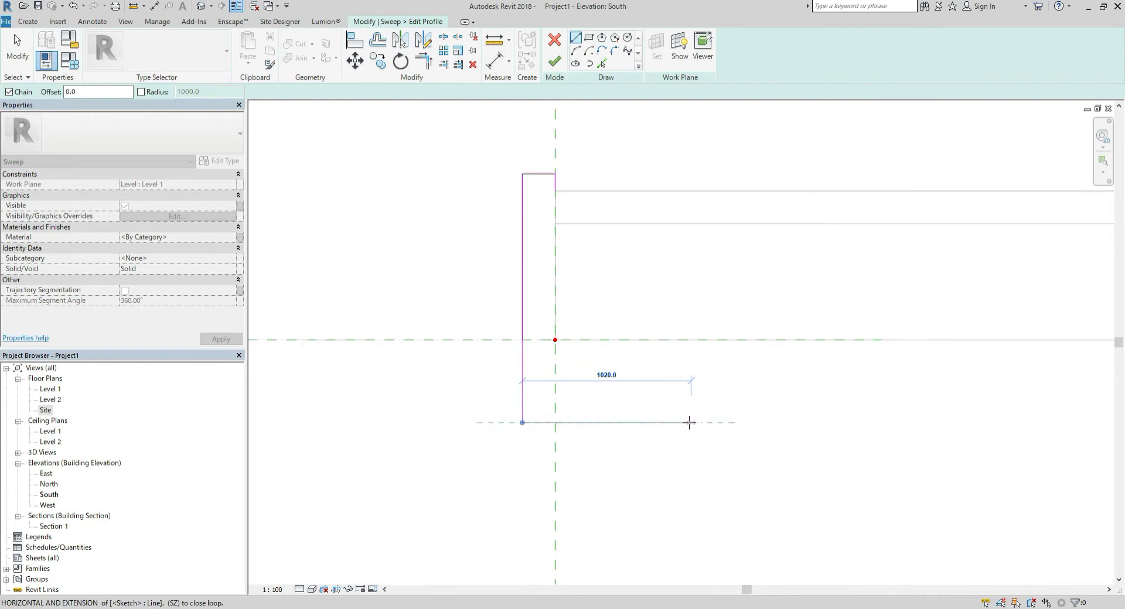
Step: Add the 1000-long footing base and a 300 rise, closing back to the reference line
click(689, 422)
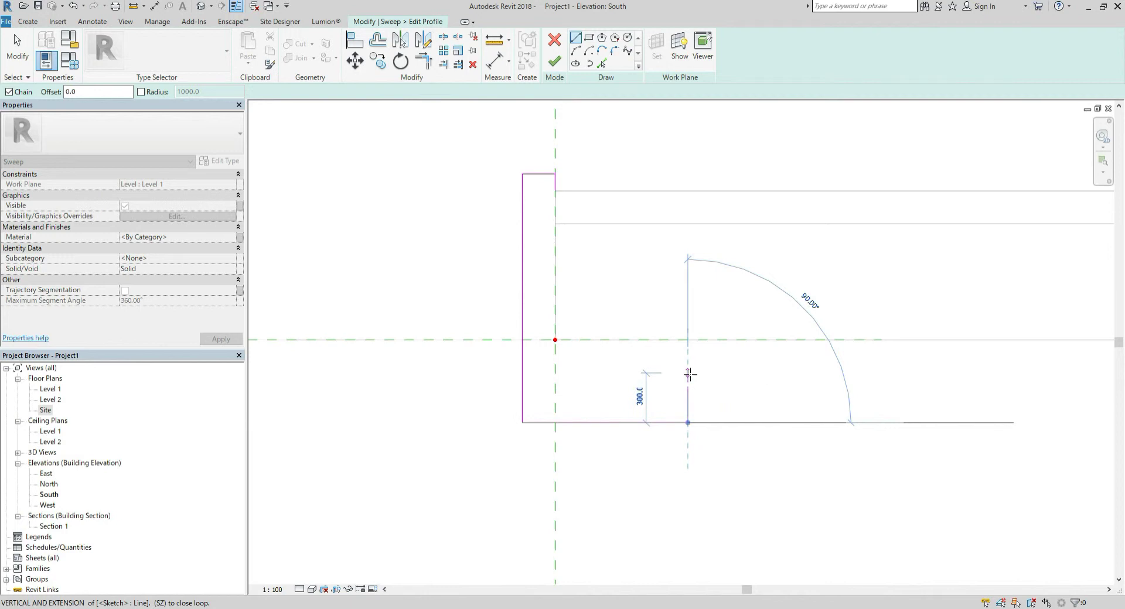
text(300)
key(Return)
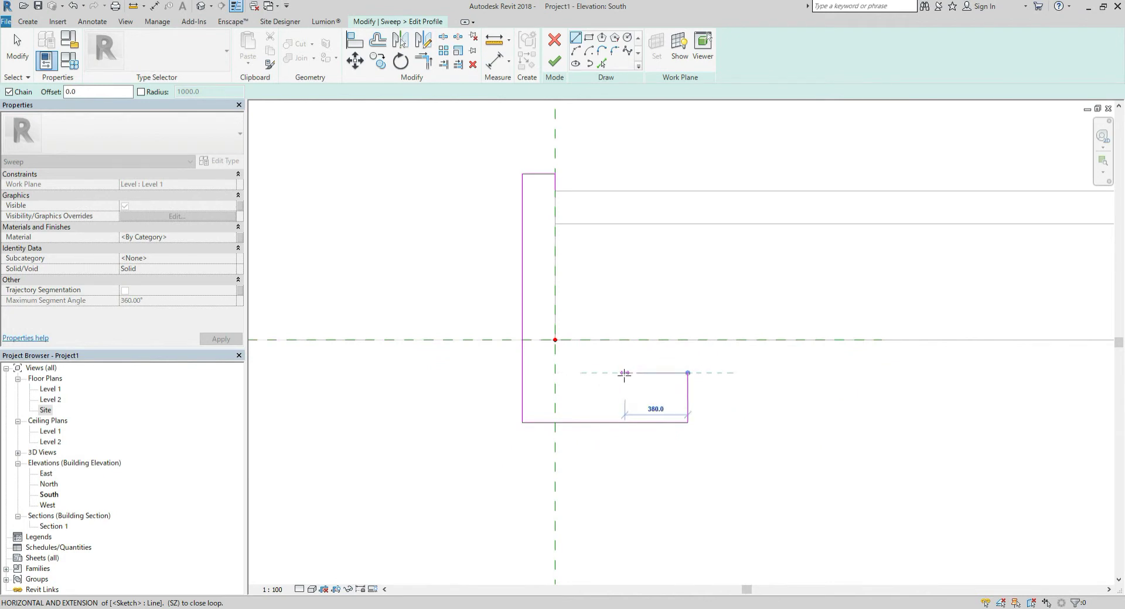
scroll(599, 373, up, 1)
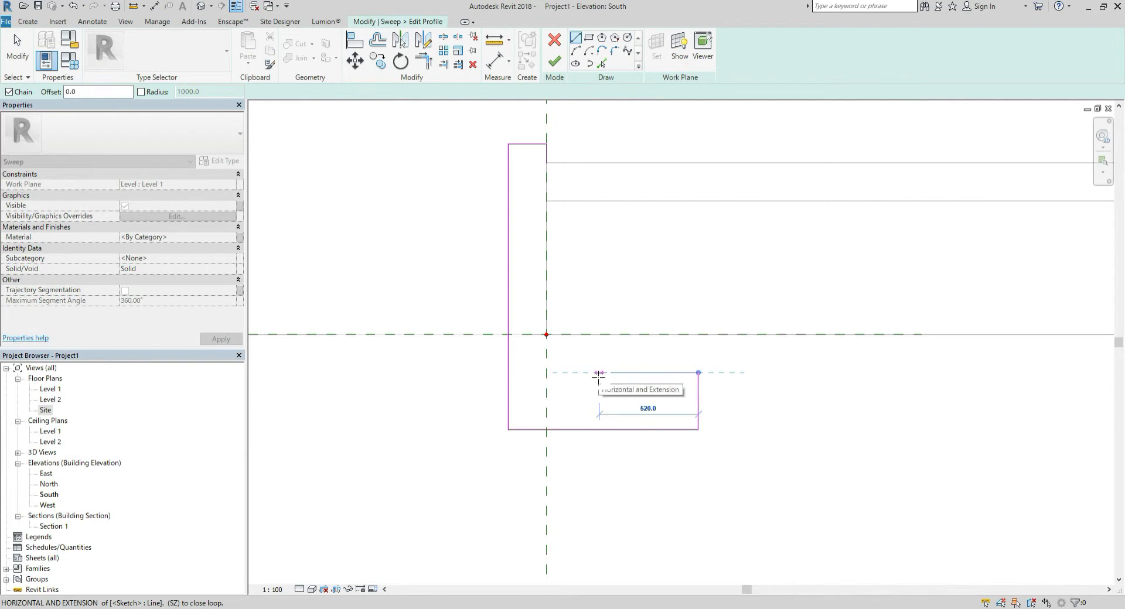
click(546, 373)
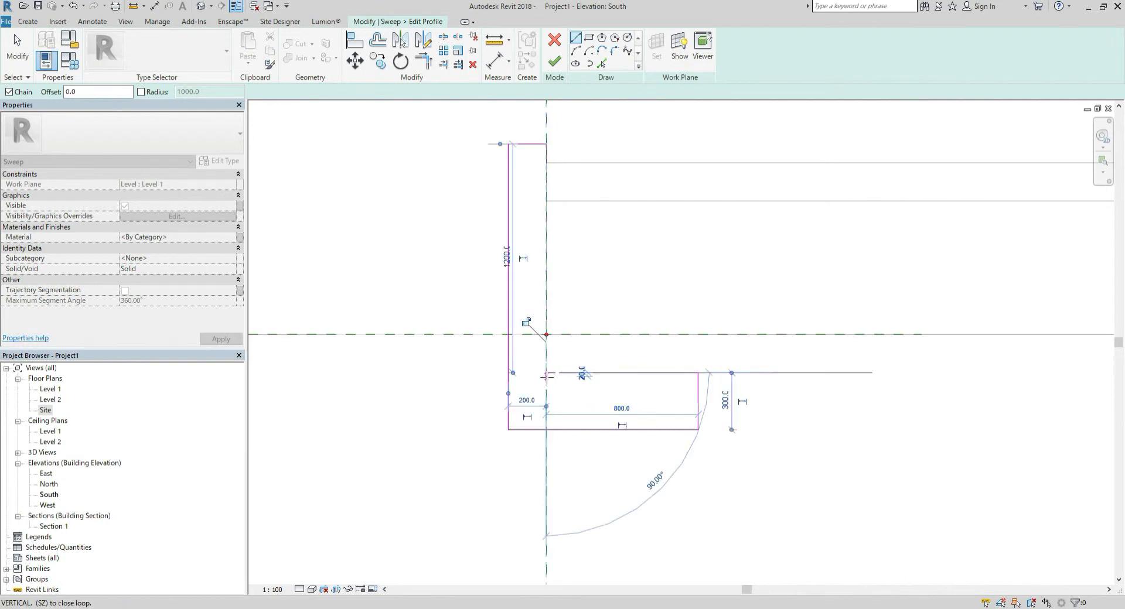
key(Escape)
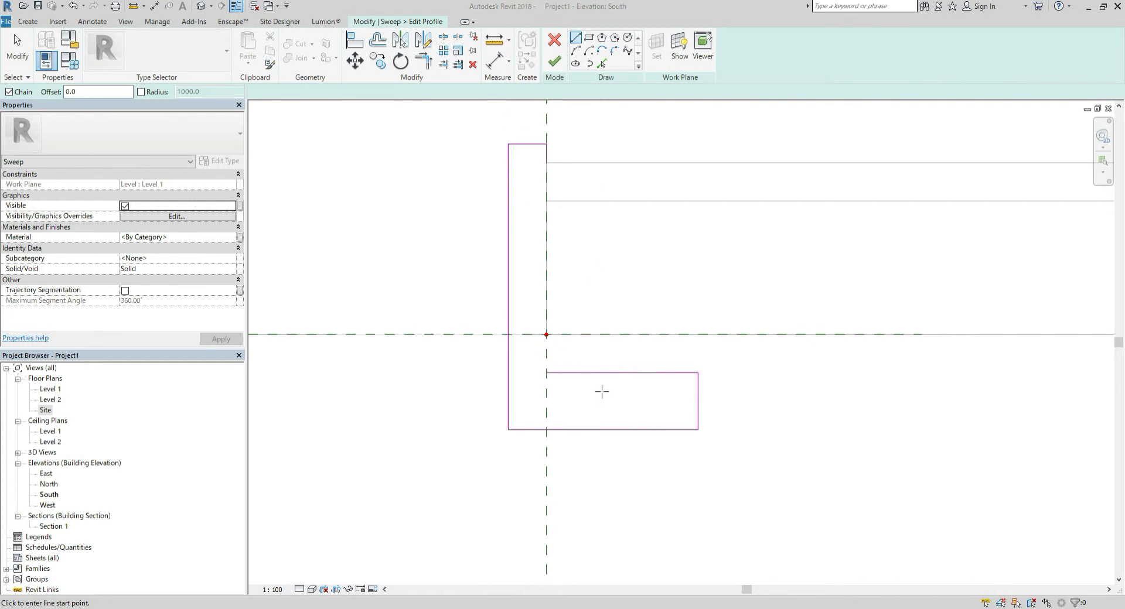
Step: Draw a 300-long line out from the stem corner along the footing top
scroll(556, 367, up, 1)
scroll(551, 392, up, 1)
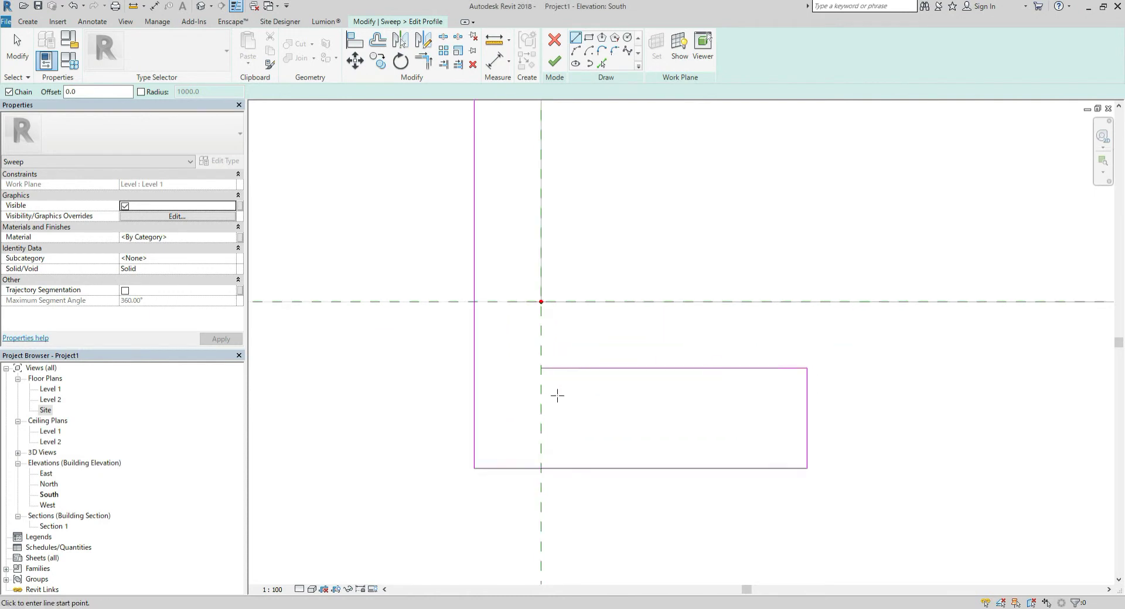
click(541, 368)
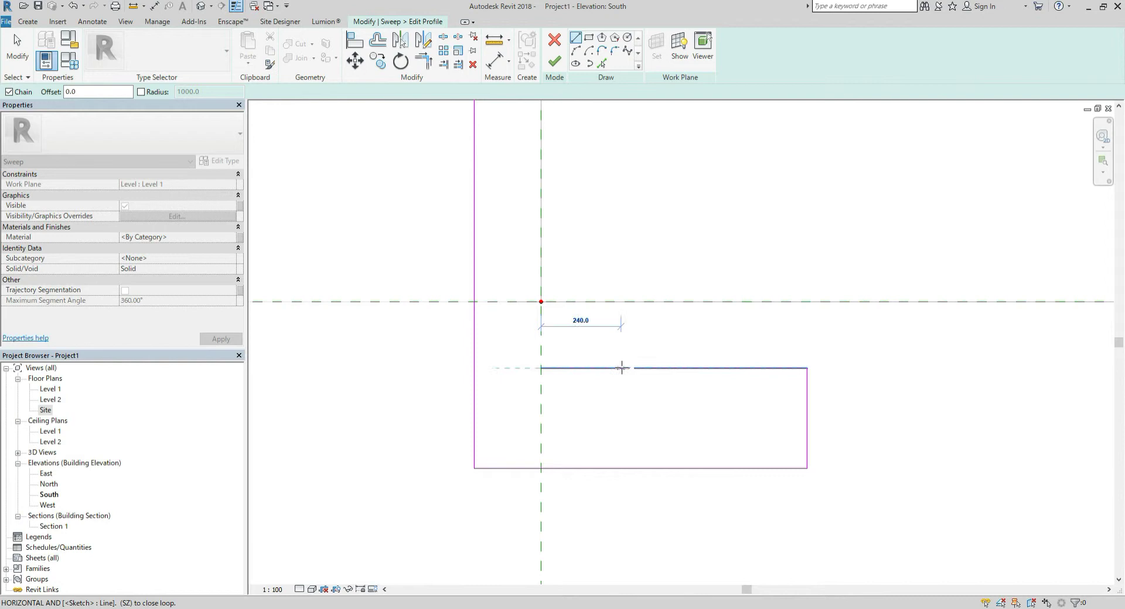
text(300)
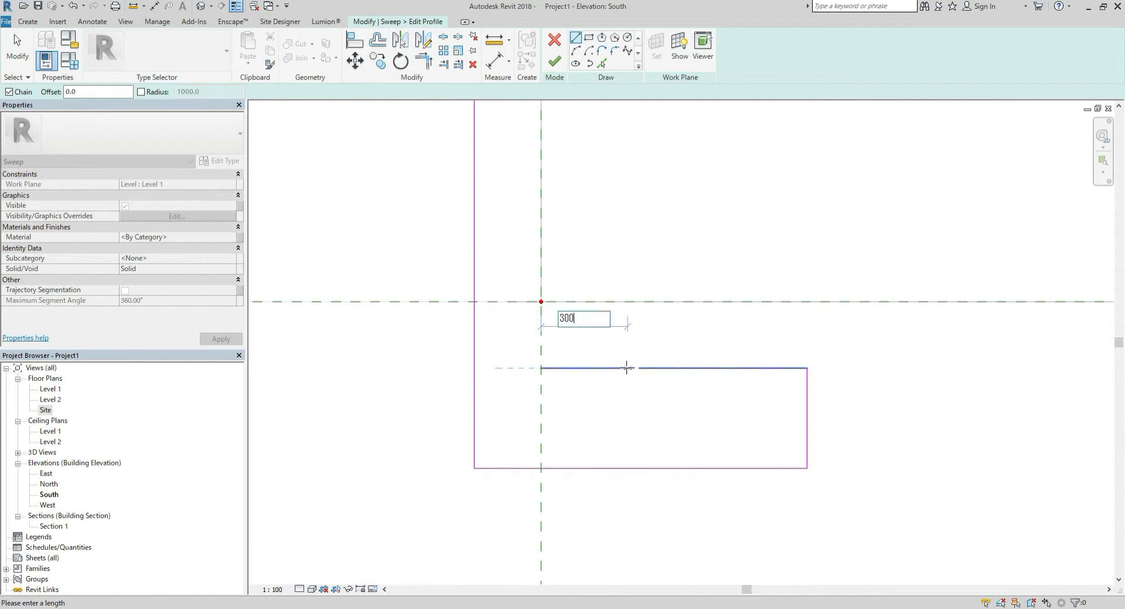
key(Return)
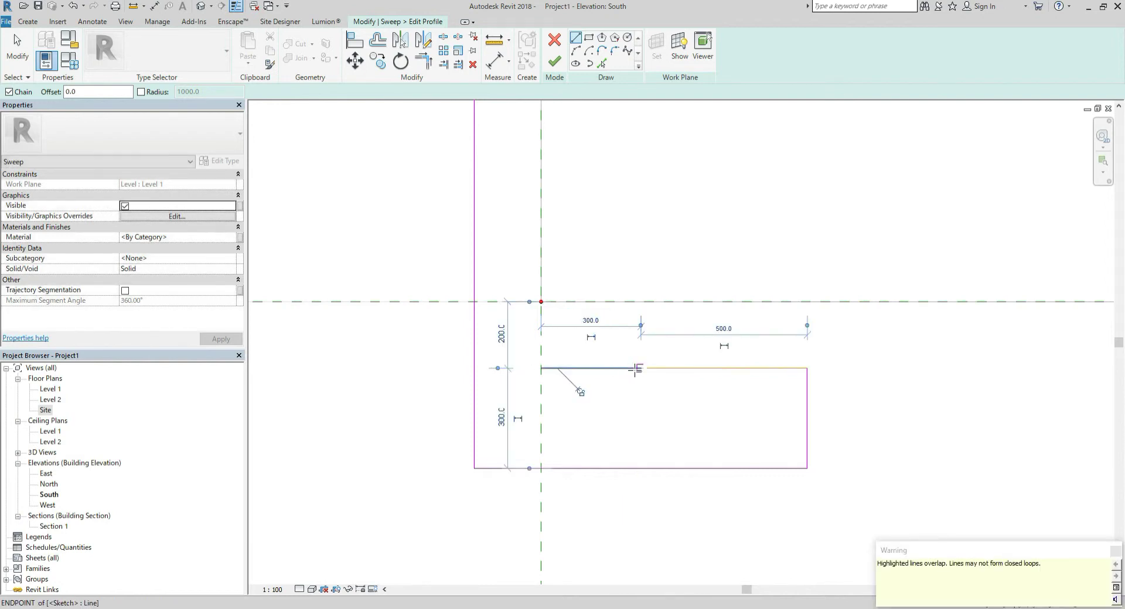
key(d)
key(i)
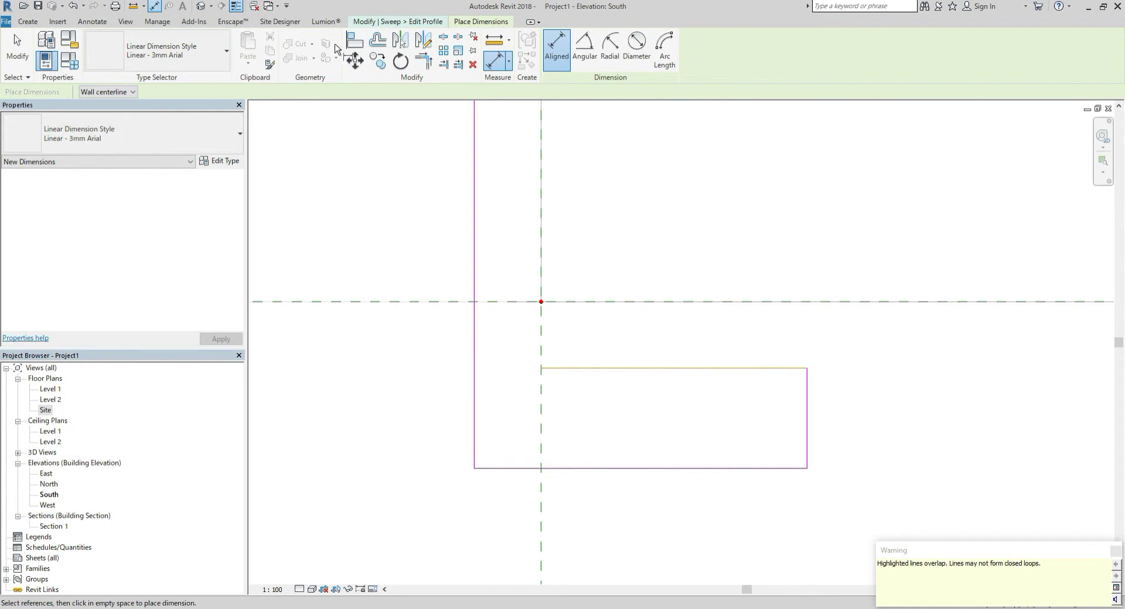
key(Escape)
key(Escape)
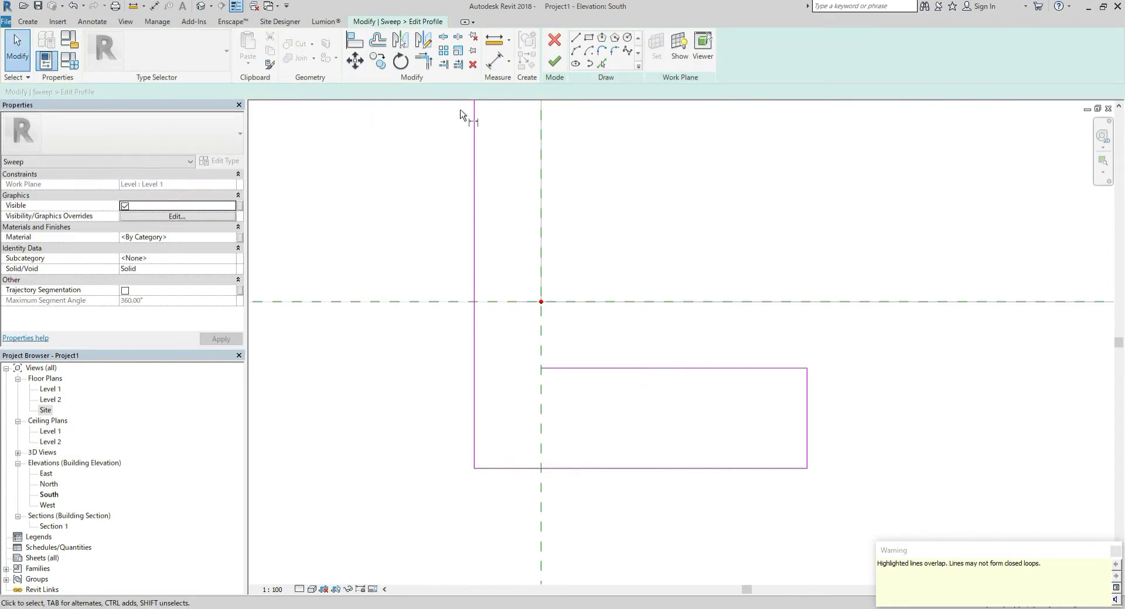
Step: Draw the diagonal haunch line from the footing top up past the stem face
click(575, 40)
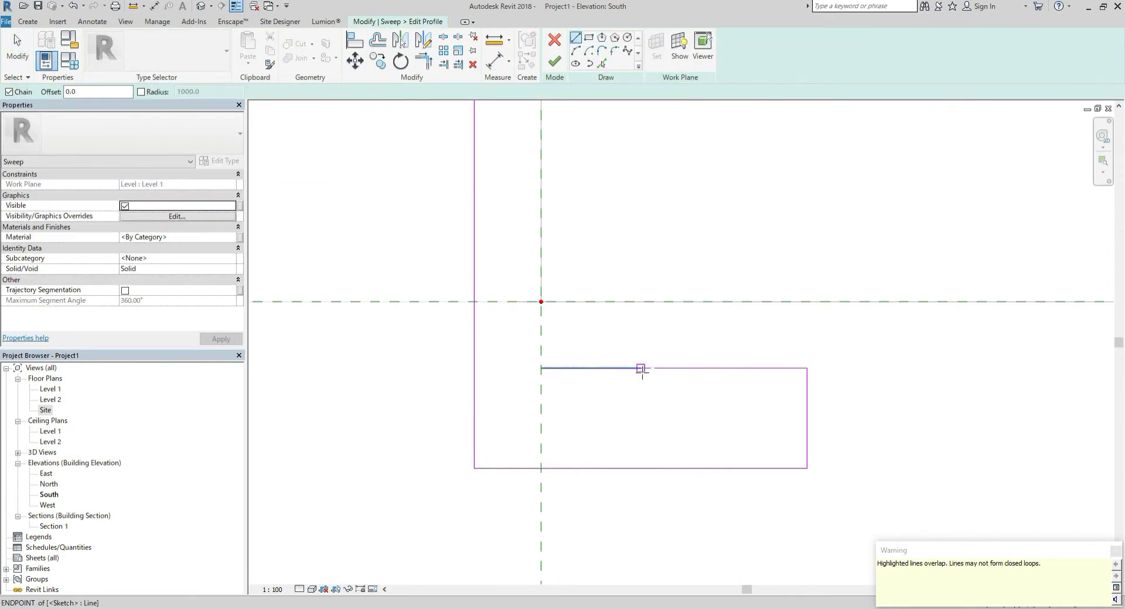
click(641, 368)
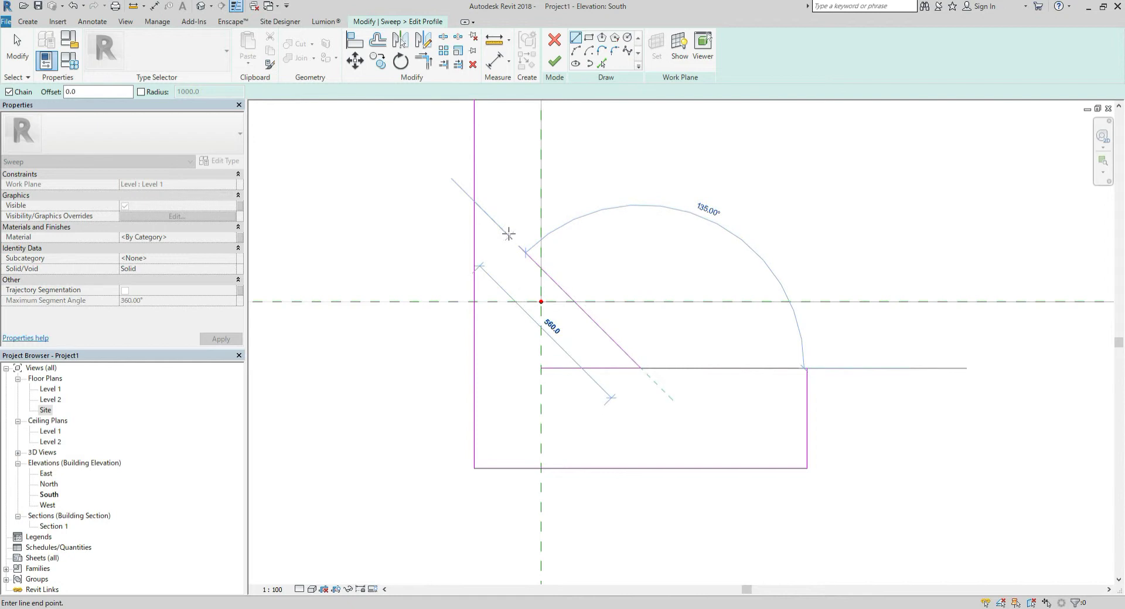
click(509, 234)
key(Escape)
key(Escape)
click(607, 369)
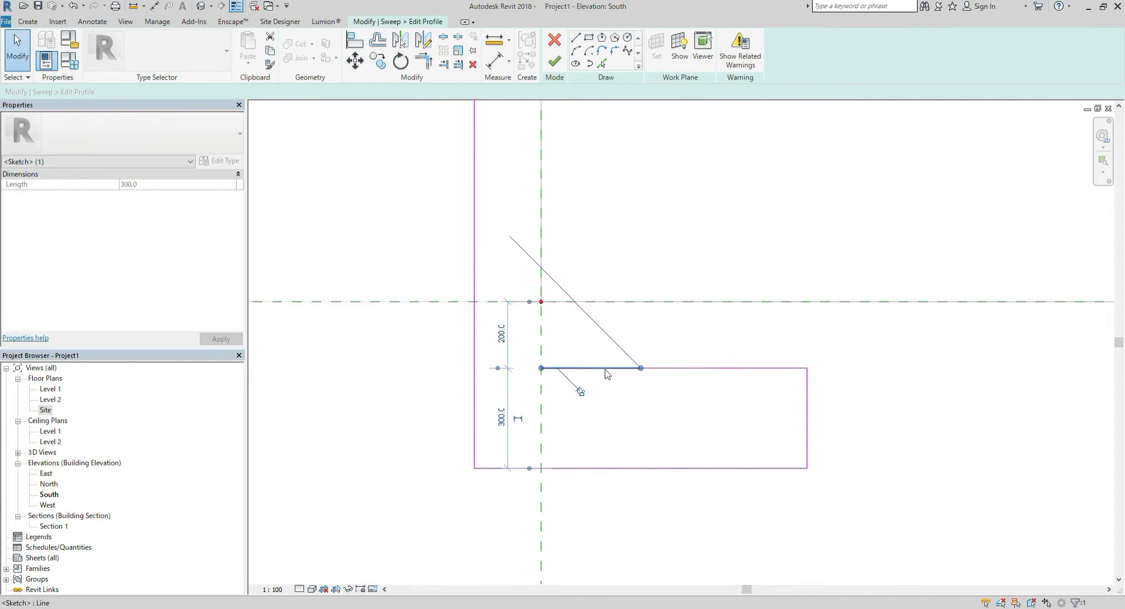
click(669, 393)
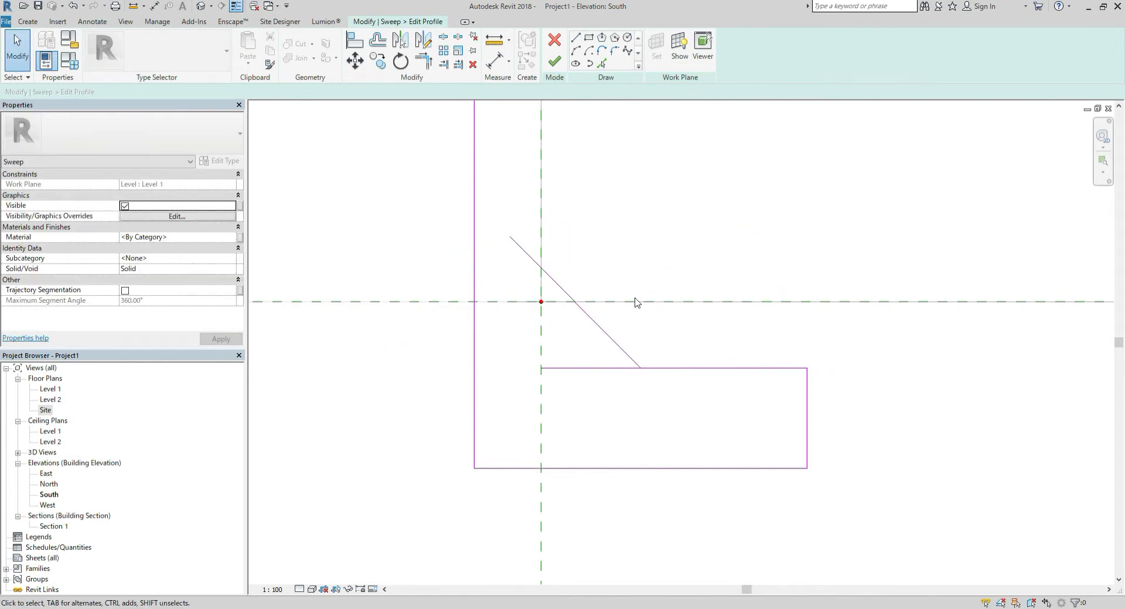
scroll(636, 302, down, 2)
middle_drag(575, 312, 540, 362)
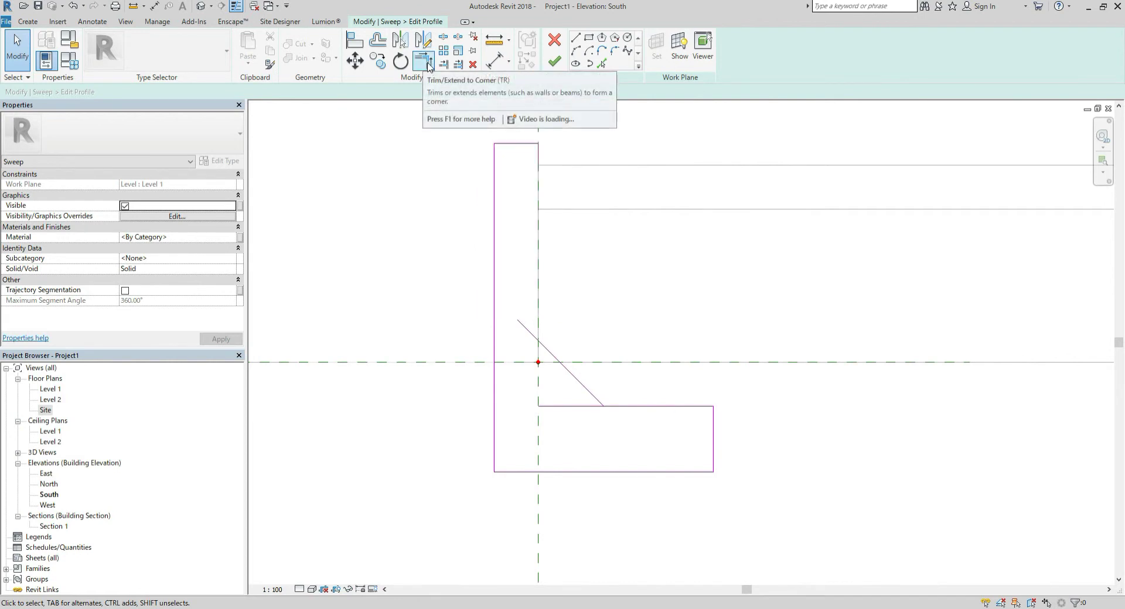
Step: Trim the diagonal haunch line and the footing top line into a clean corner
click(427, 66)
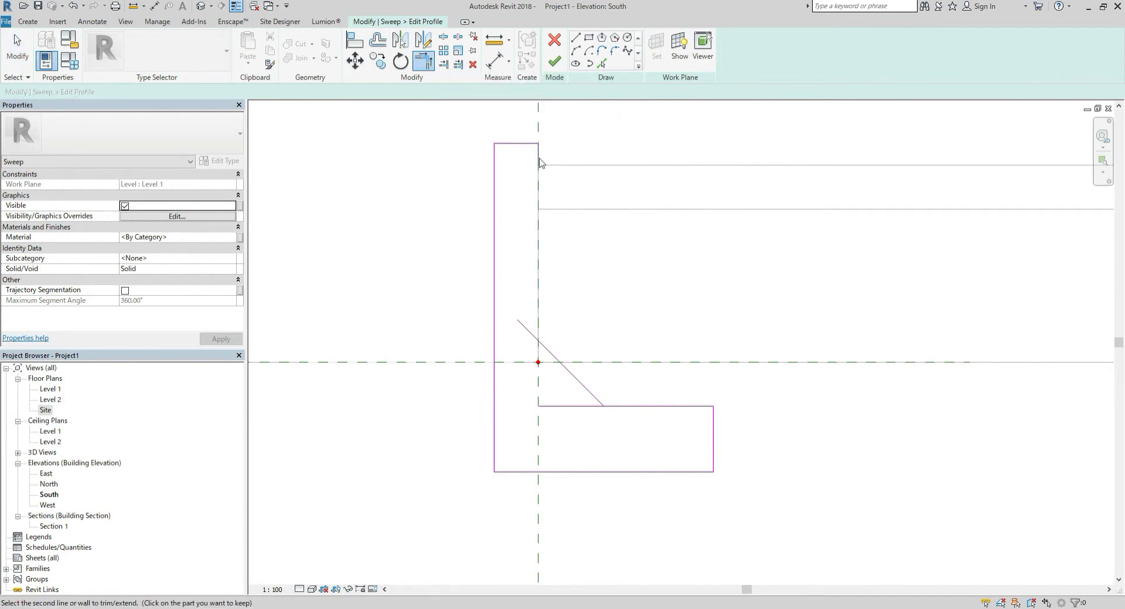
click(596, 402)
click(649, 407)
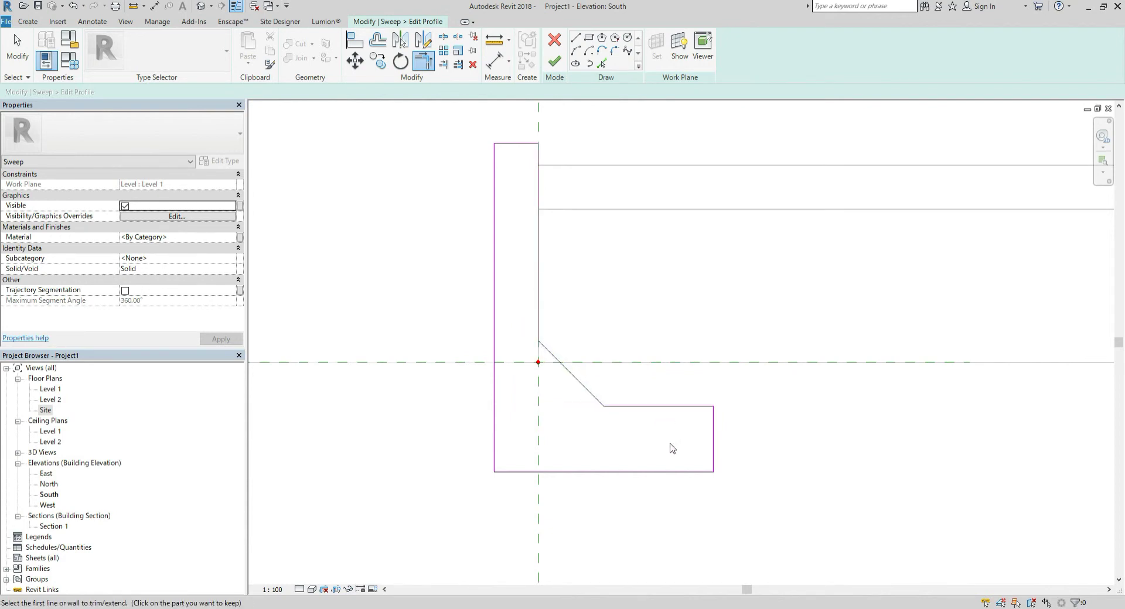
scroll(672, 449, down, 1)
scroll(657, 446, down, 1)
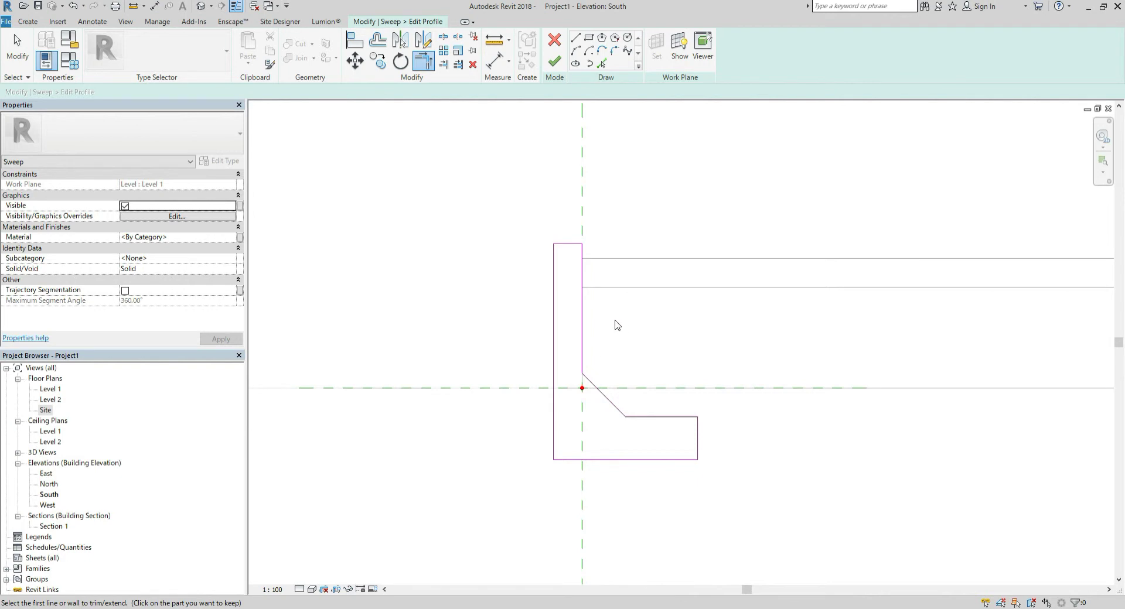
scroll(510, 381, down, 1)
scroll(516, 382, down, 1)
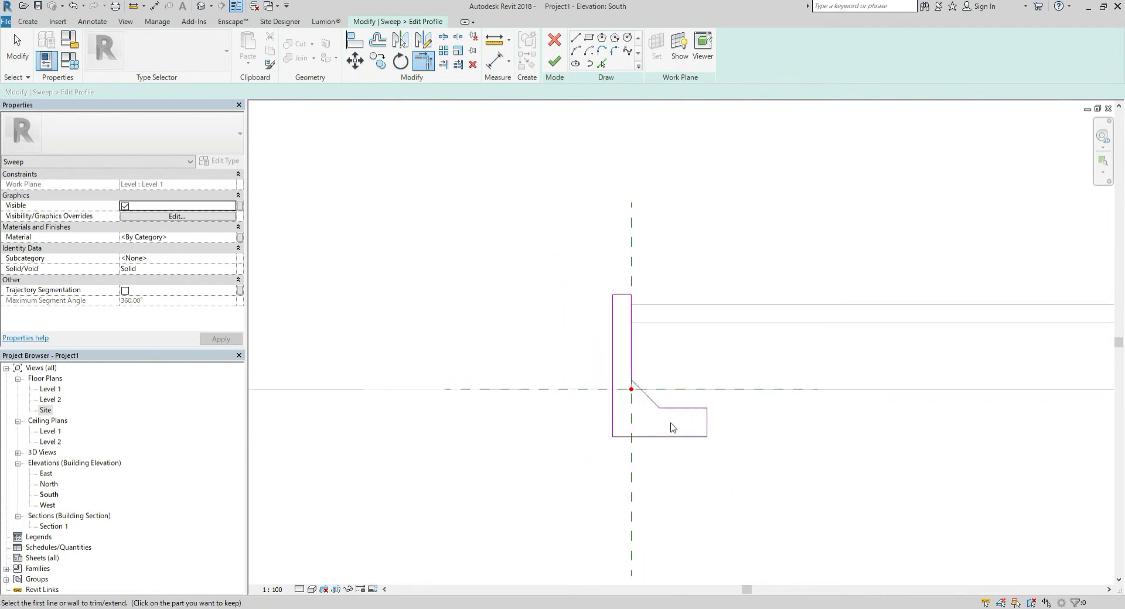
scroll(672, 428, up, 1)
scroll(631, 351, up, 1)
key(Escape)
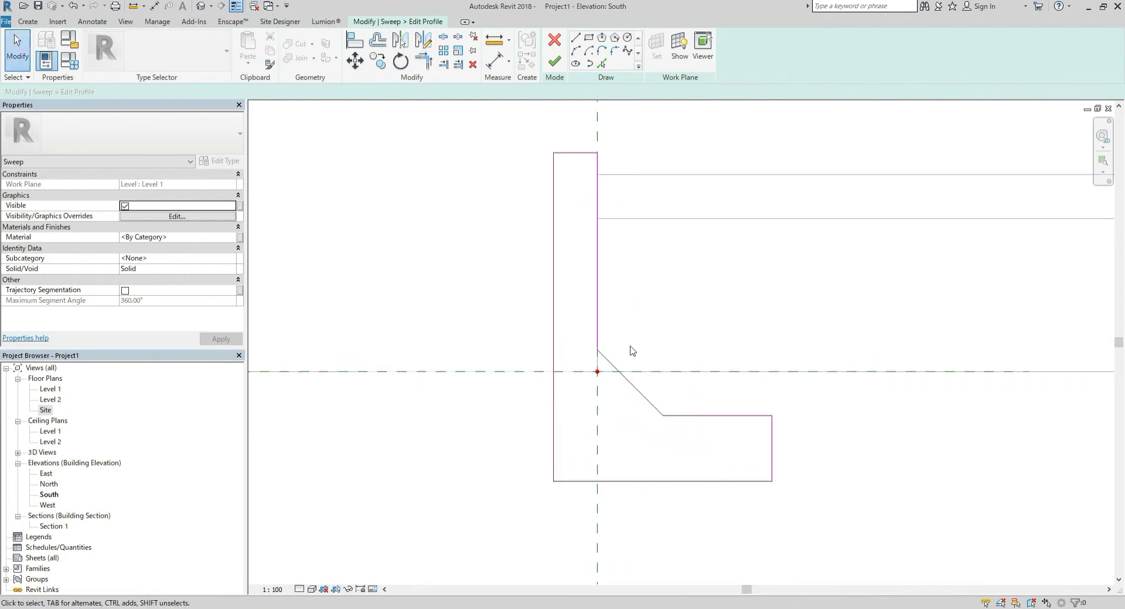
Step: Finish the profile sketch, then finish the sweep to build the wall solid
click(554, 61)
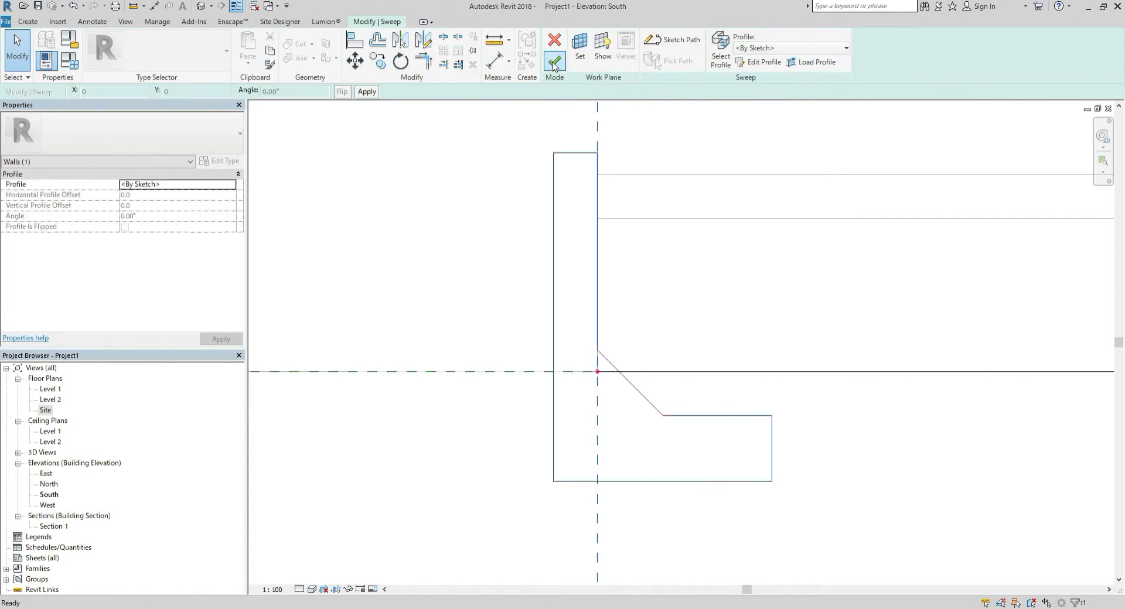
scroll(515, 244, down, 2)
scroll(507, 254, down, 2)
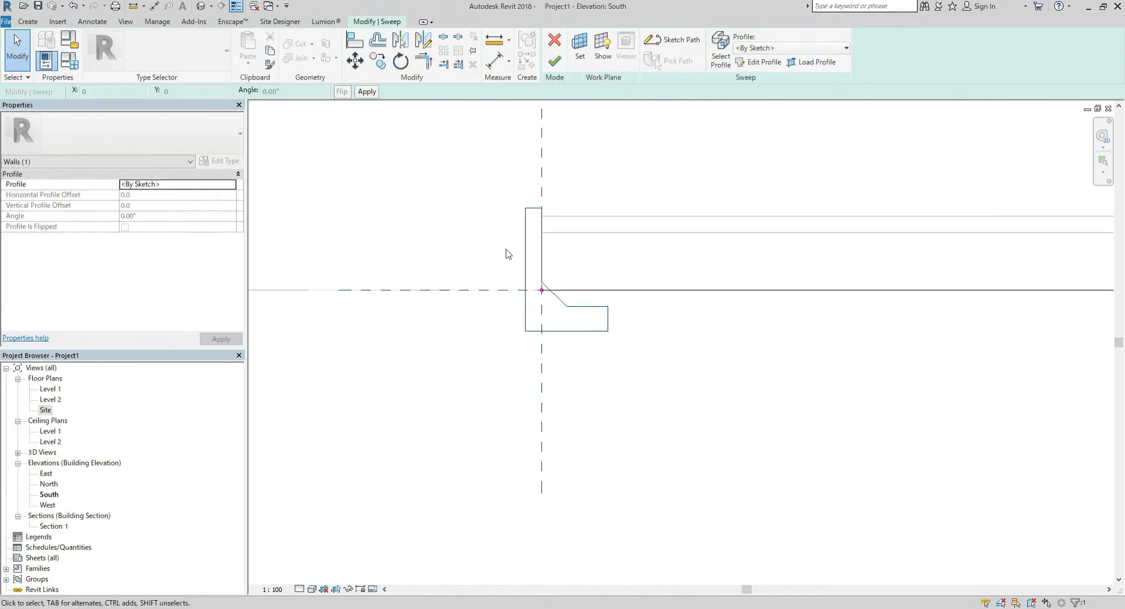
middle_drag(468, 253, 502, 264)
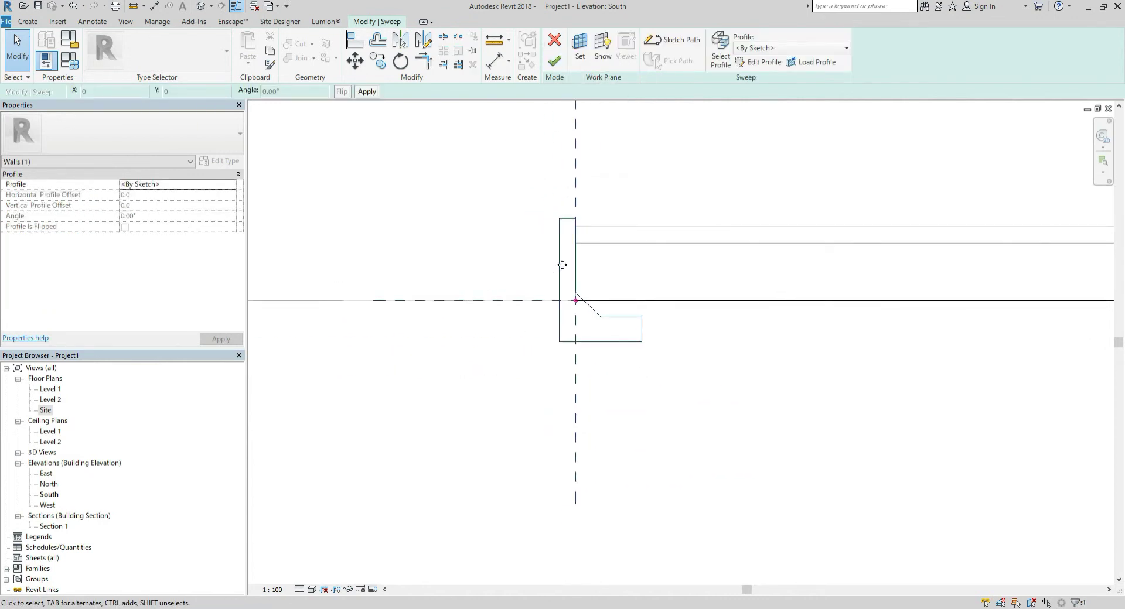
click(524, 269)
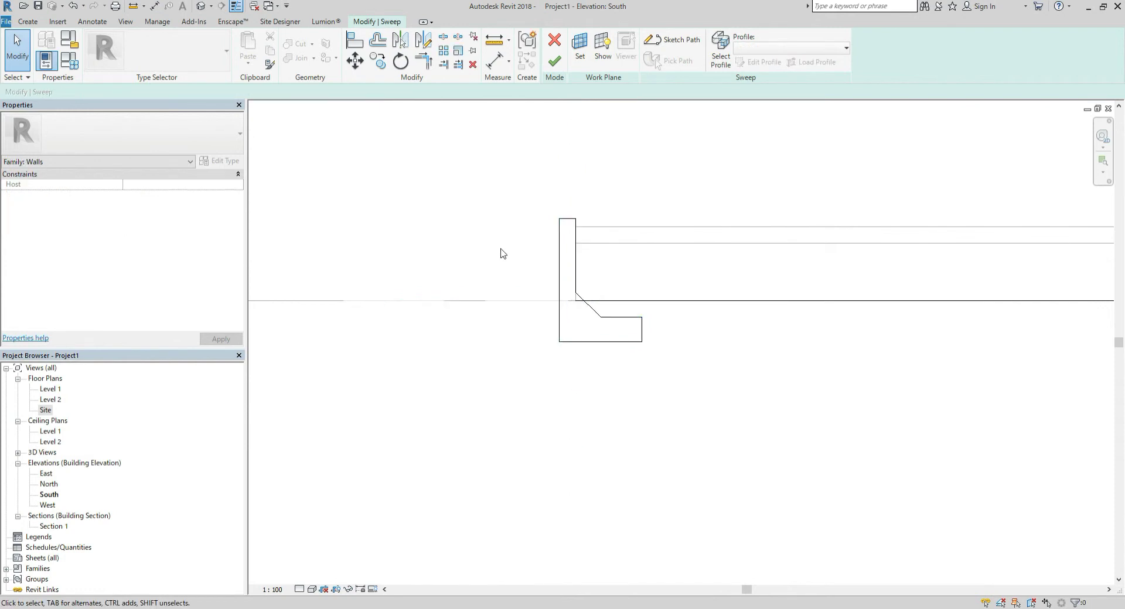
scroll(541, 282, down, 3)
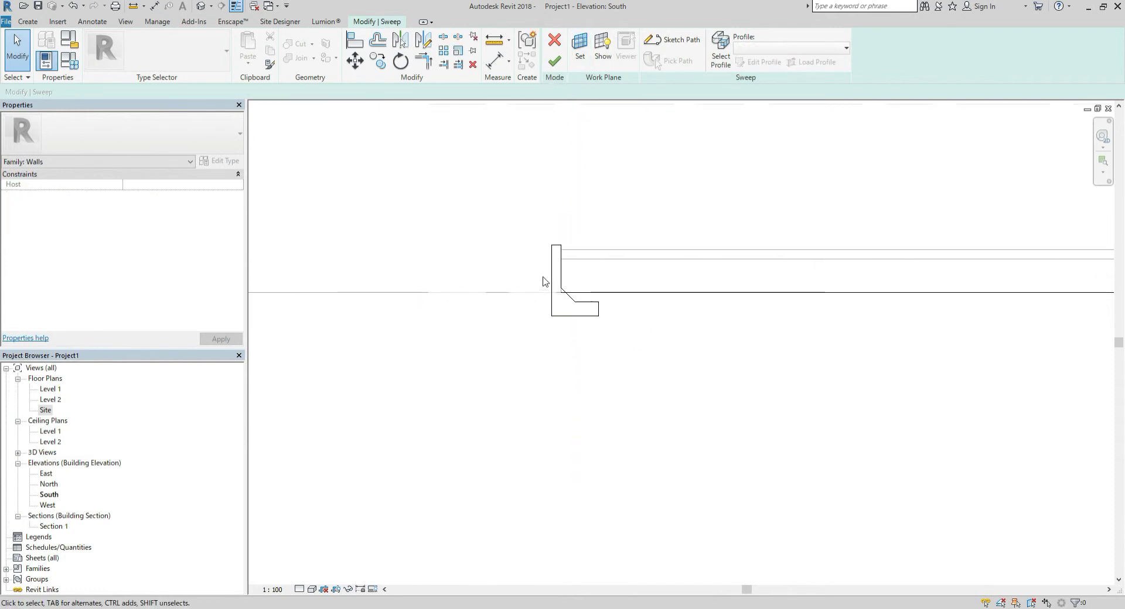
click(550, 65)
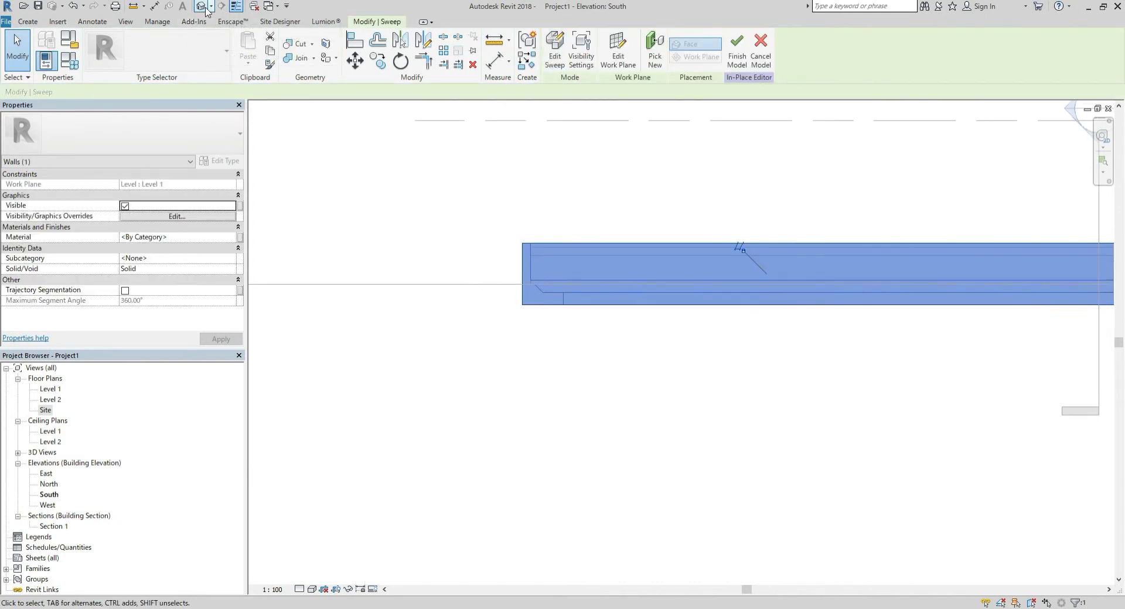
Step: Orbit the default 3D view to check the new wall around the pad
click(205, 8)
mouse_move(332, 222)
shift+middle_down()
mouse_move(467, 251)
mouse_move(482, 337)
shift+middle_up()
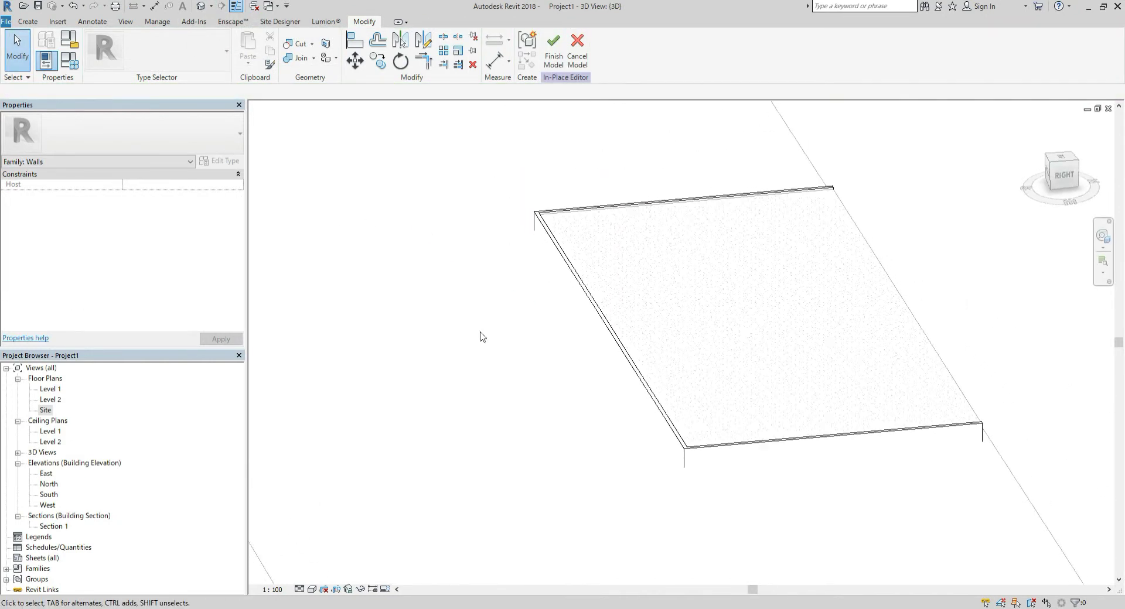
mouse_move(722, 487)
shift+middle_down()
mouse_move(698, 447)
mouse_move(617, 436)
mouse_move(617, 451)
mouse_move(698, 377)
mouse_move(610, 398)
shift+middle_up()
scroll(695, 369, up, 2)
Step: Inspect the wall sweep in Section 1, then finish the in-place model
key(ctrl+Tab)
key(ctrl+Tab)
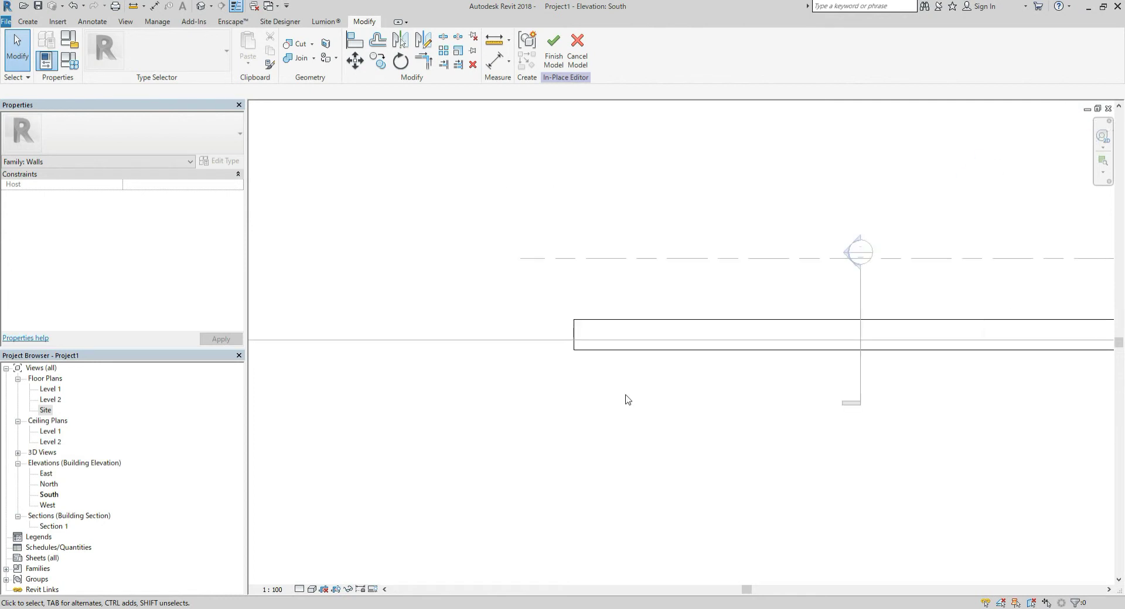
key(ctrl+Tab)
key(ctrl+Tab)
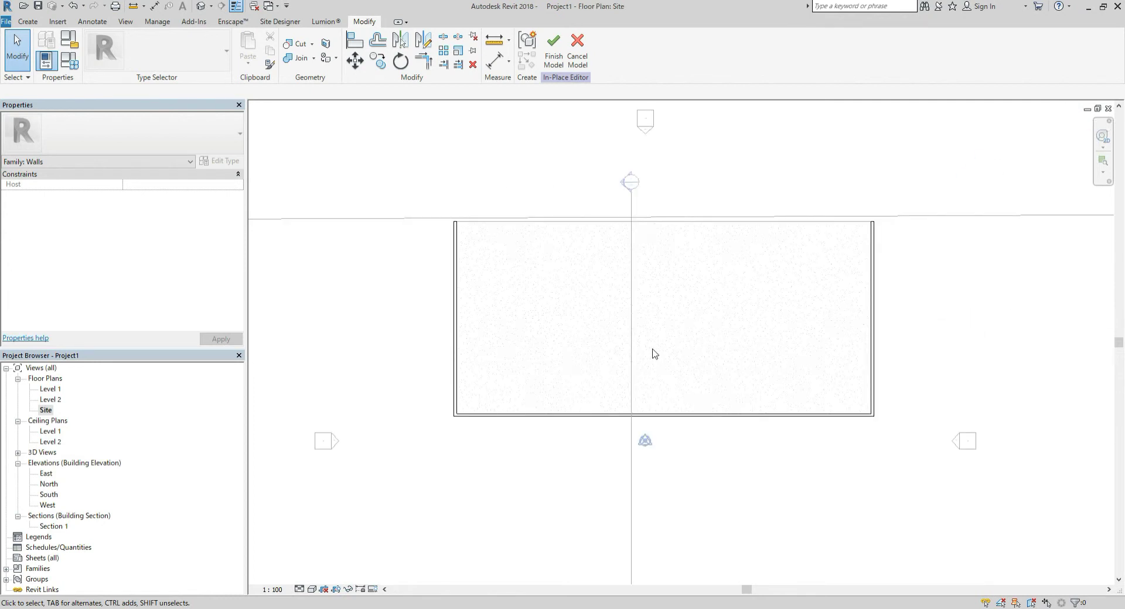
key(ctrl+Tab)
scroll(608, 354, up, 2)
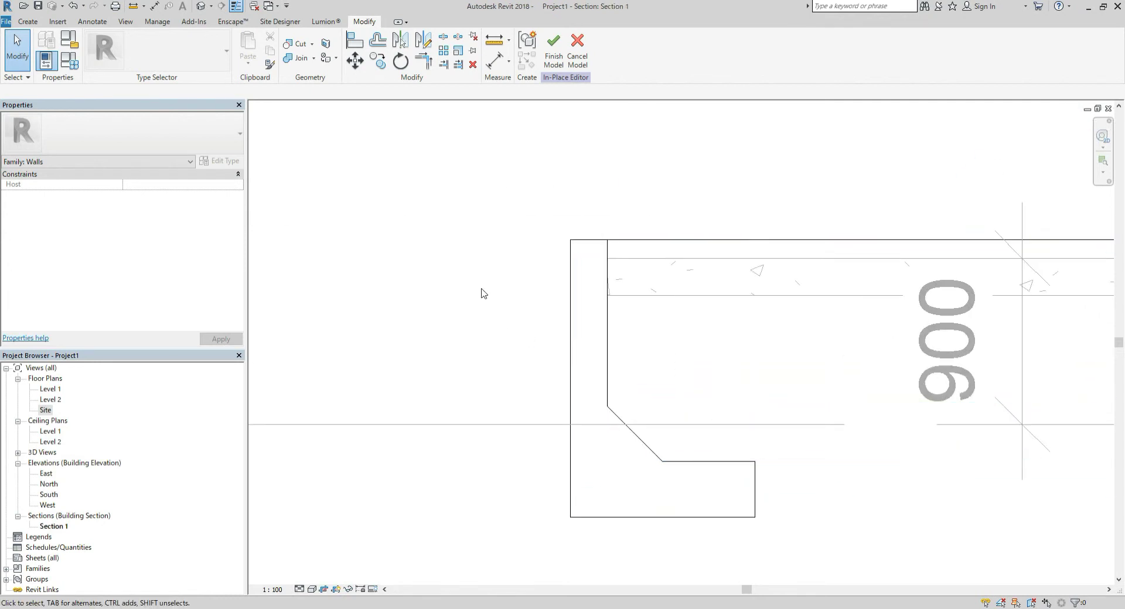
click(609, 351)
scroll(612, 349, down, 3)
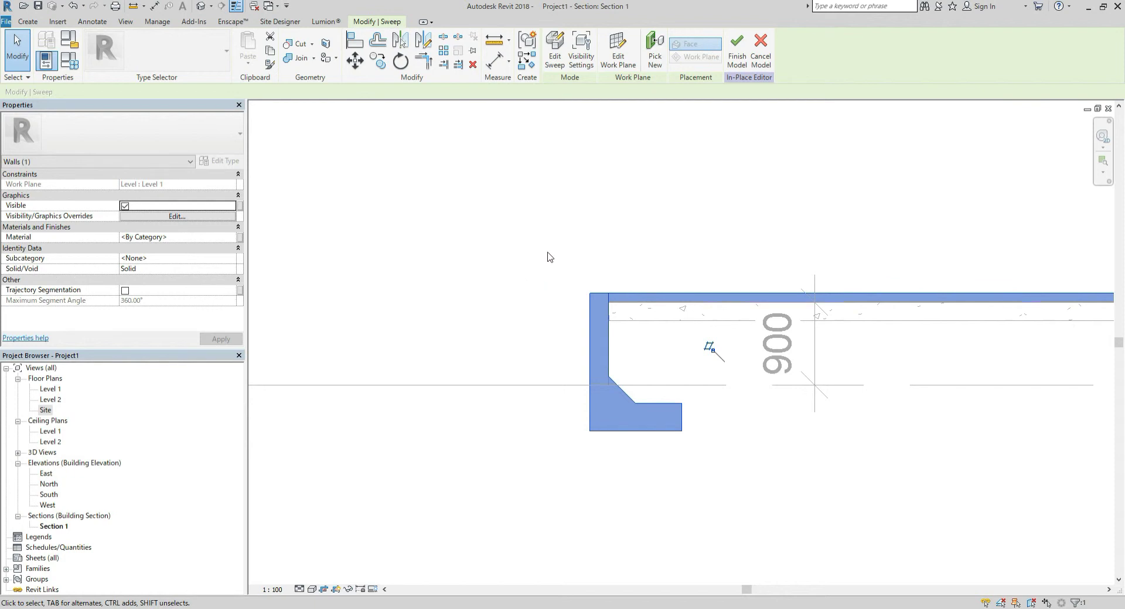
click(629, 226)
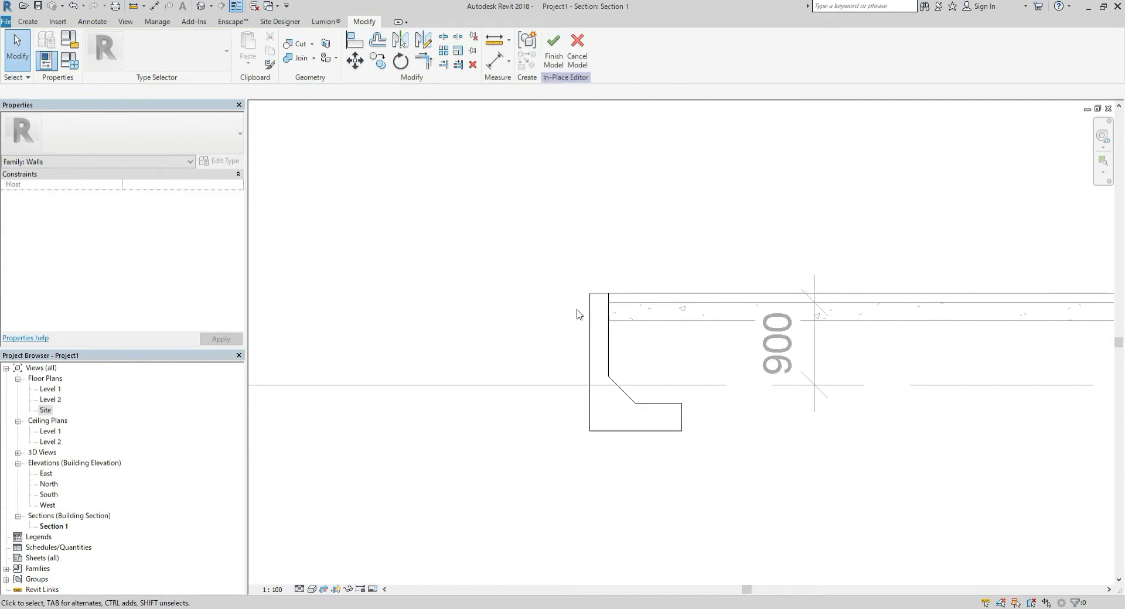
click(557, 58)
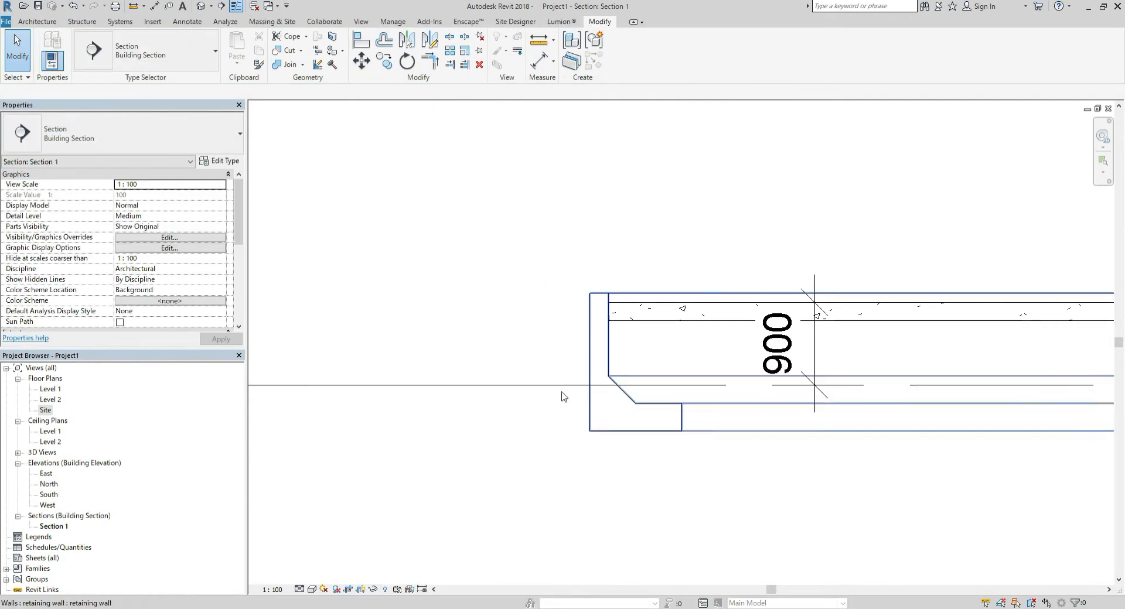
Step: Select the finished retaining wall in Section 1, reviewing its type properties without changes
click(590, 361)
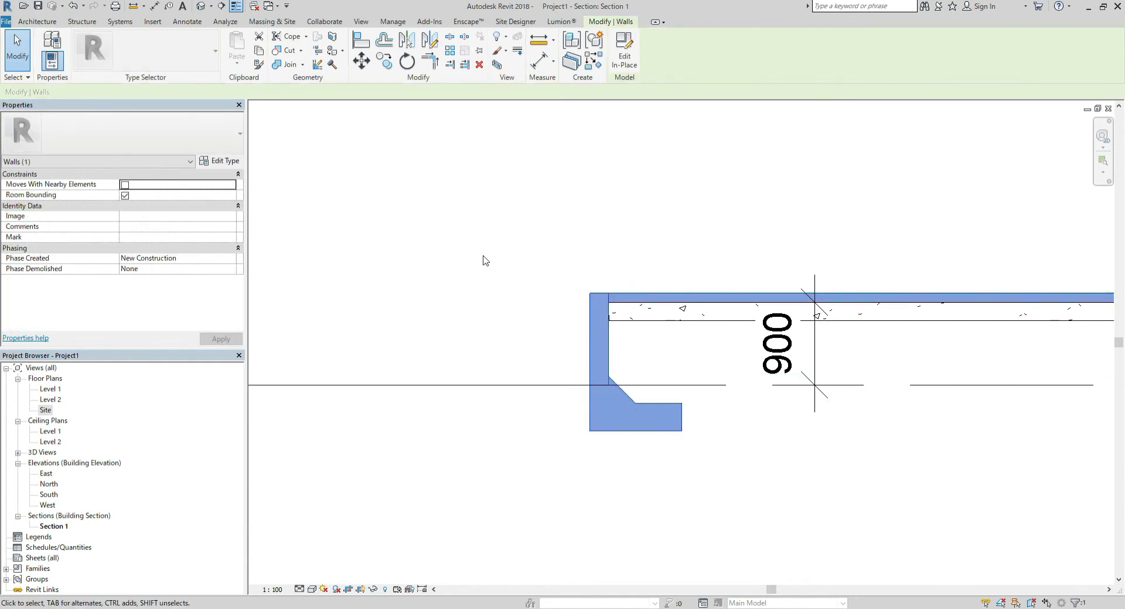
click(221, 165)
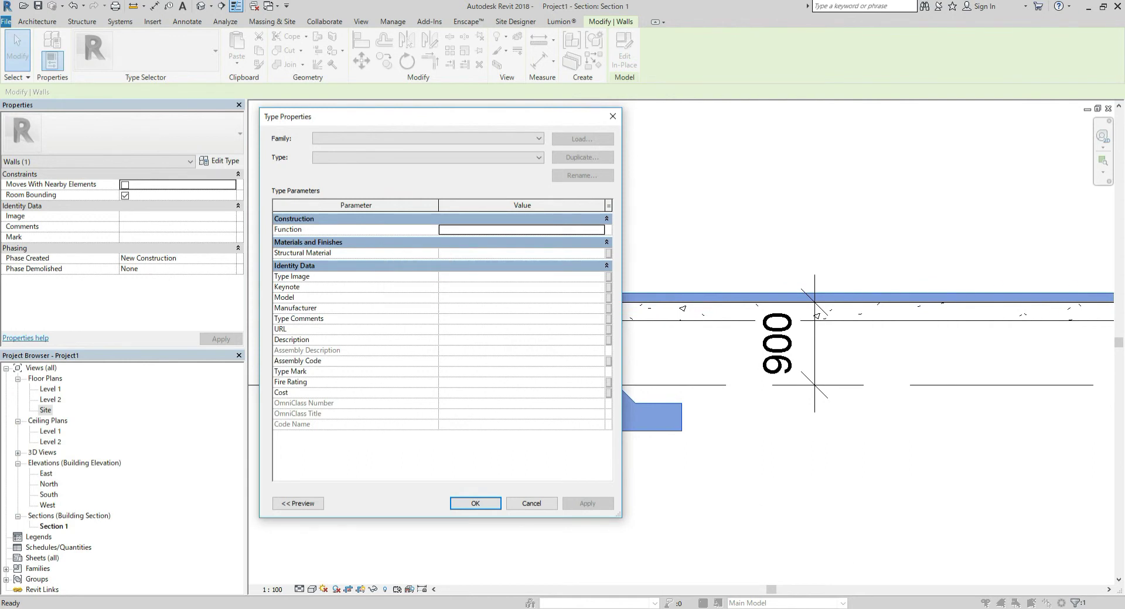
click(532, 504)
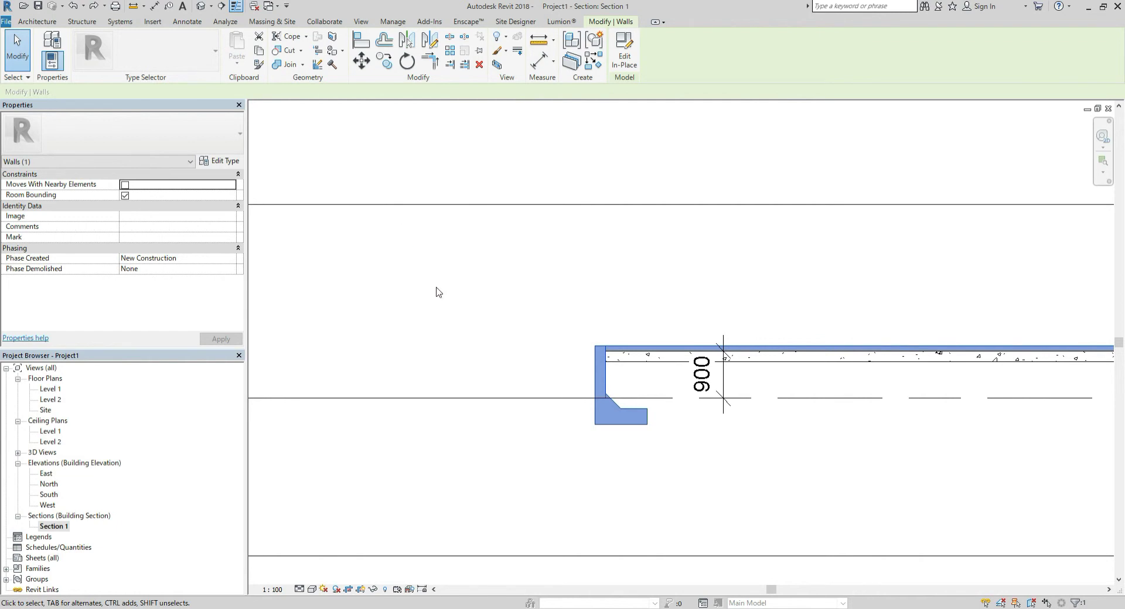
click(435, 291)
click(598, 379)
Step: Reopen the wall in place and set the sweep's material to Concrete, Precast
click(624, 59)
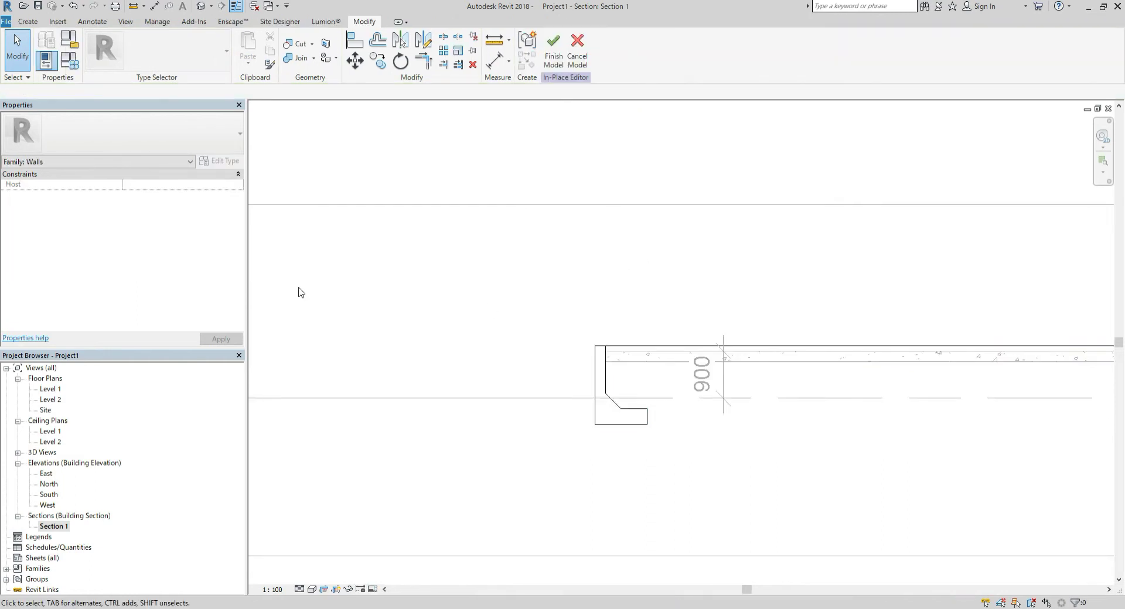
click(596, 380)
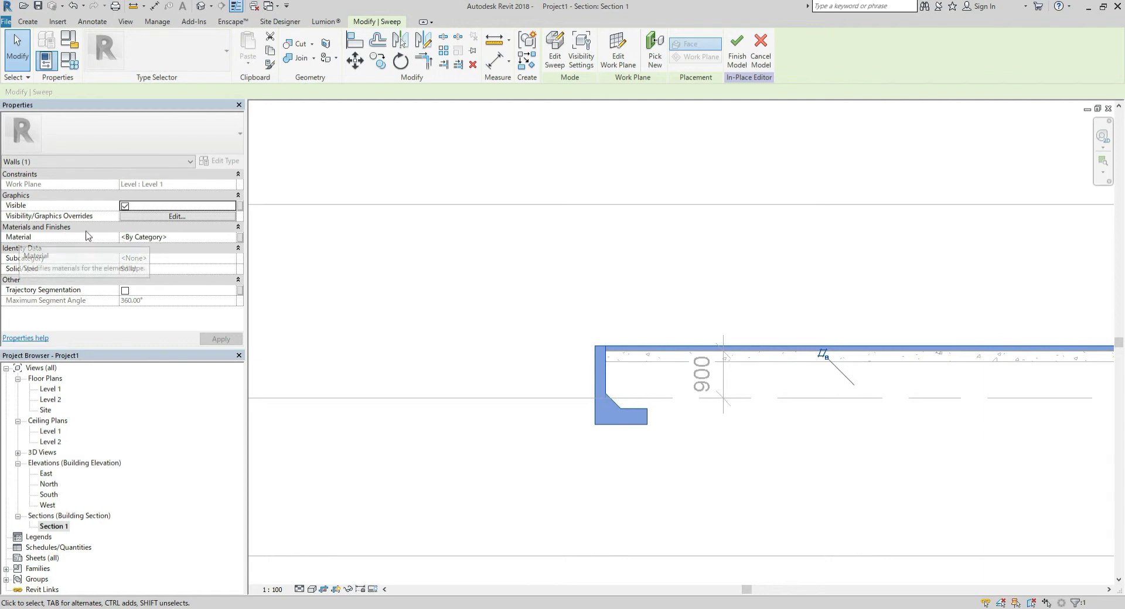
click(193, 240)
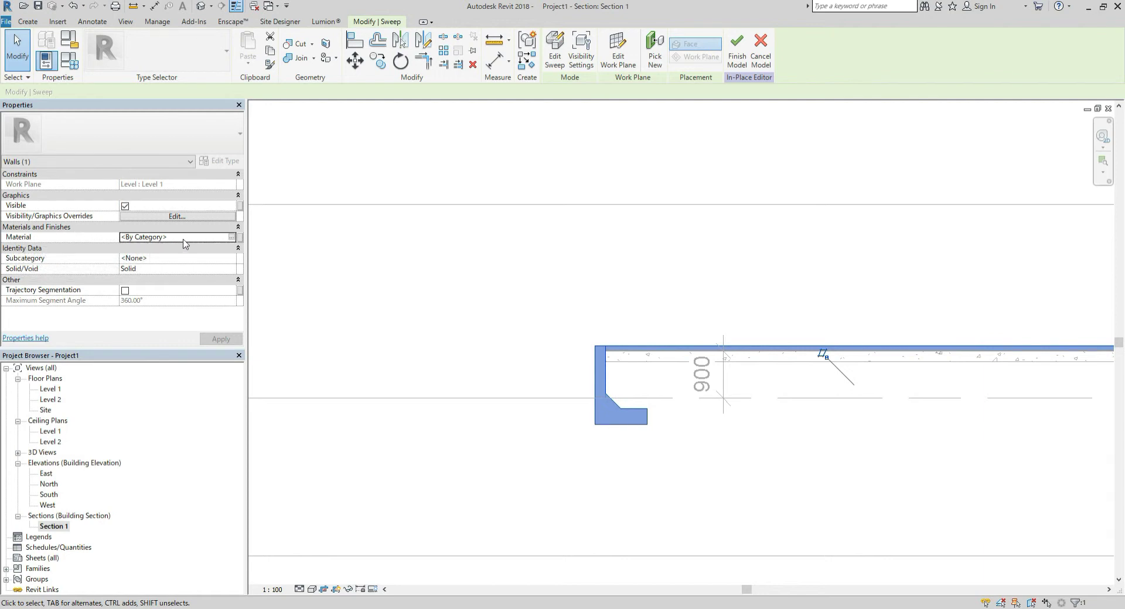
click(232, 238)
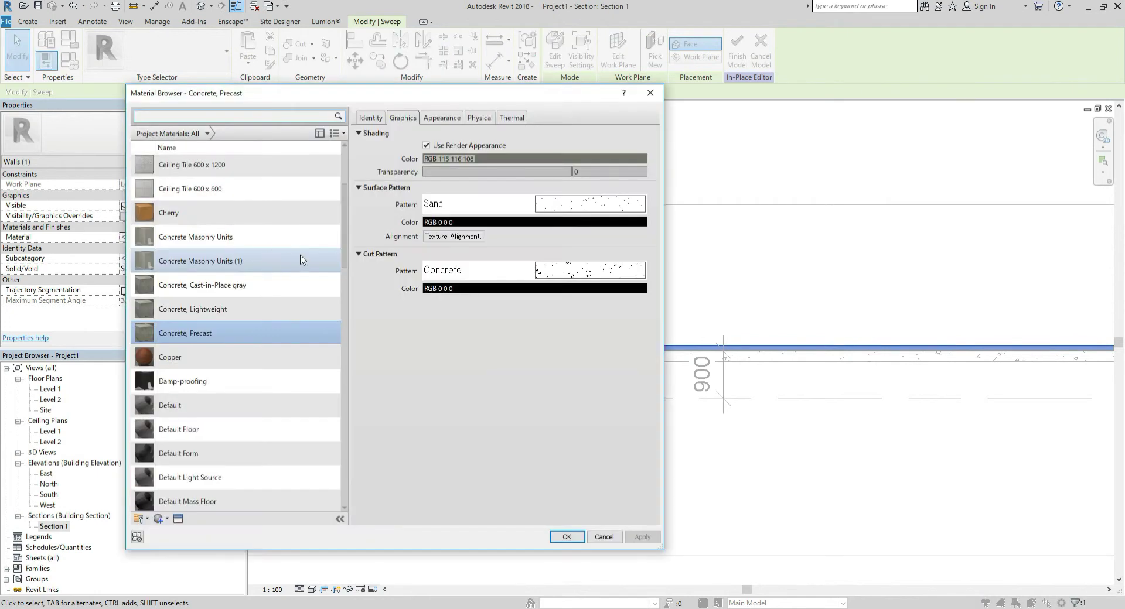
click(258, 357)
click(258, 332)
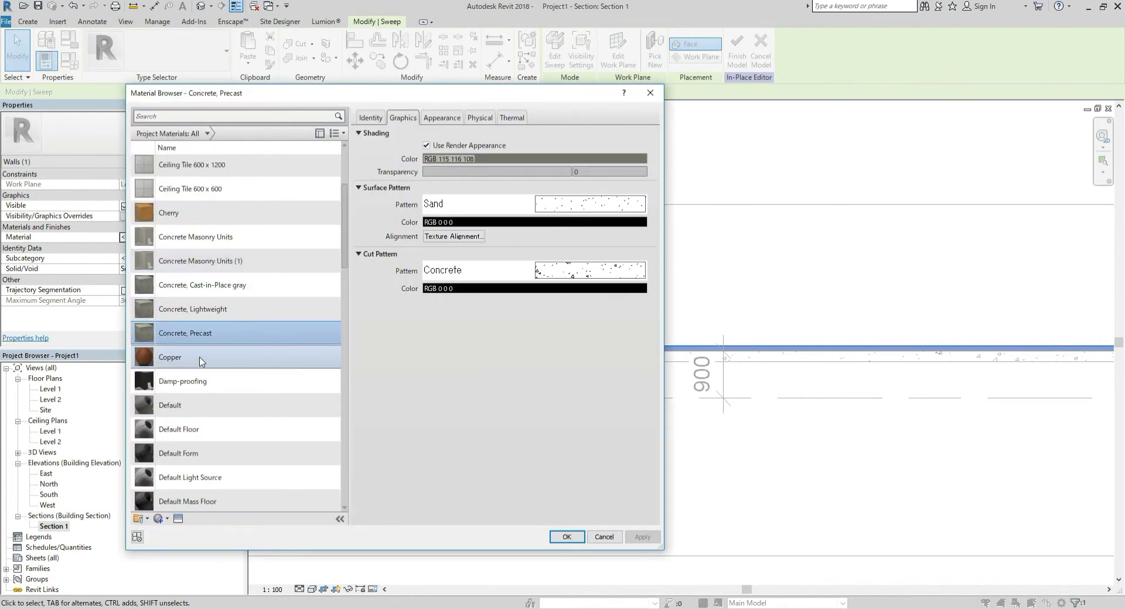
click(566, 537)
Step: Zoom in on the section's concrete cut pattern and deselect the sweep
scroll(551, 433, up, 2)
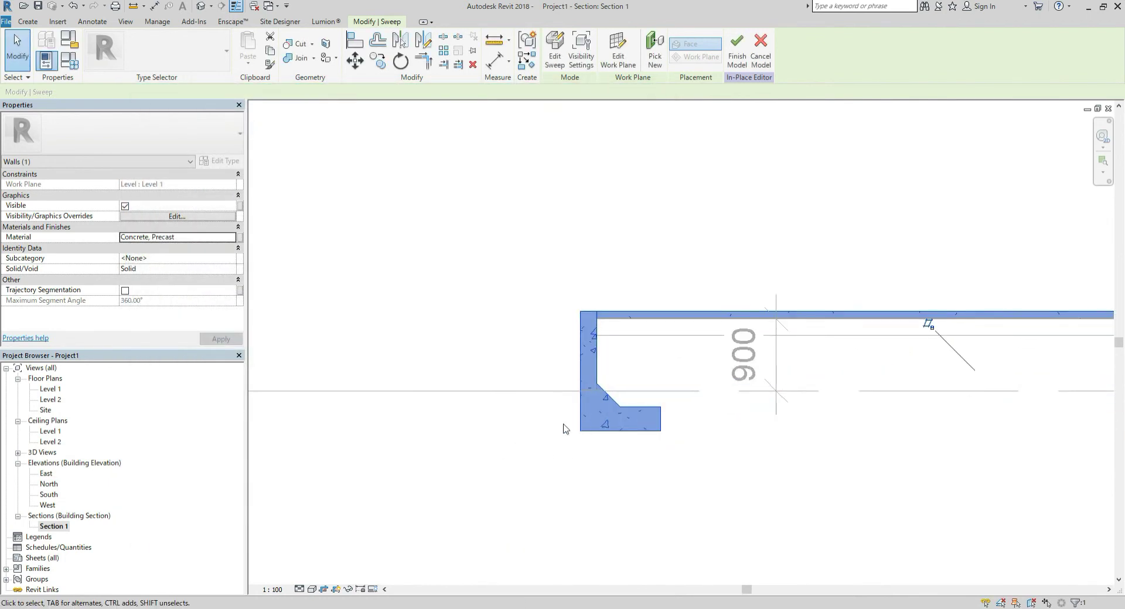
scroll(585, 381, up, 2)
scroll(566, 330, up, 1)
scroll(579, 314, up, 1)
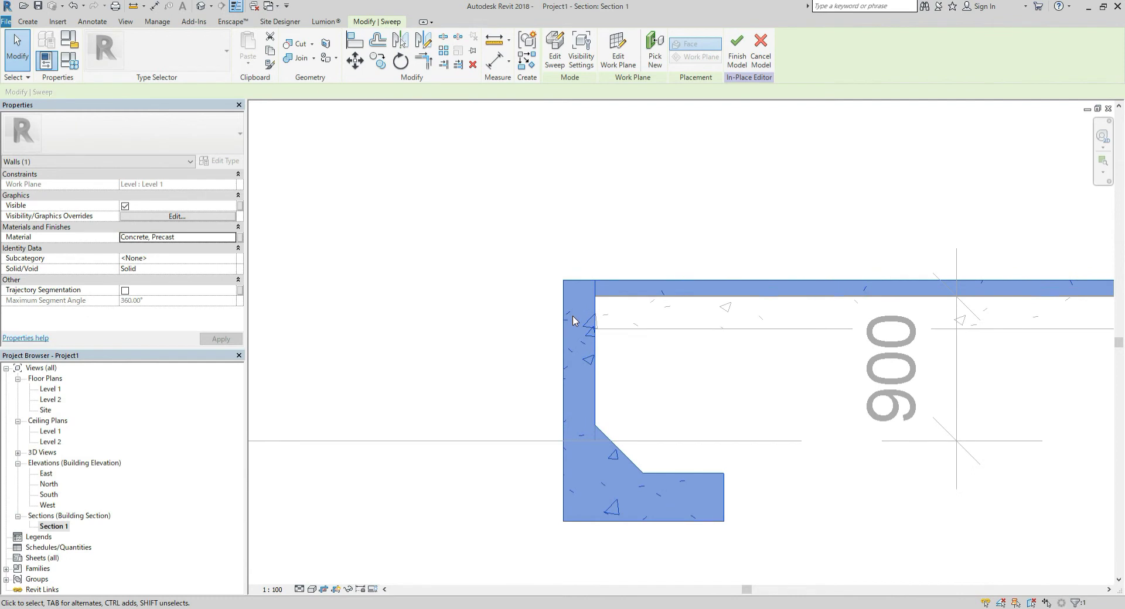
scroll(577, 321, up, 1)
scroll(581, 368, up, 1)
scroll(582, 288, up, 1)
scroll(562, 279, up, 1)
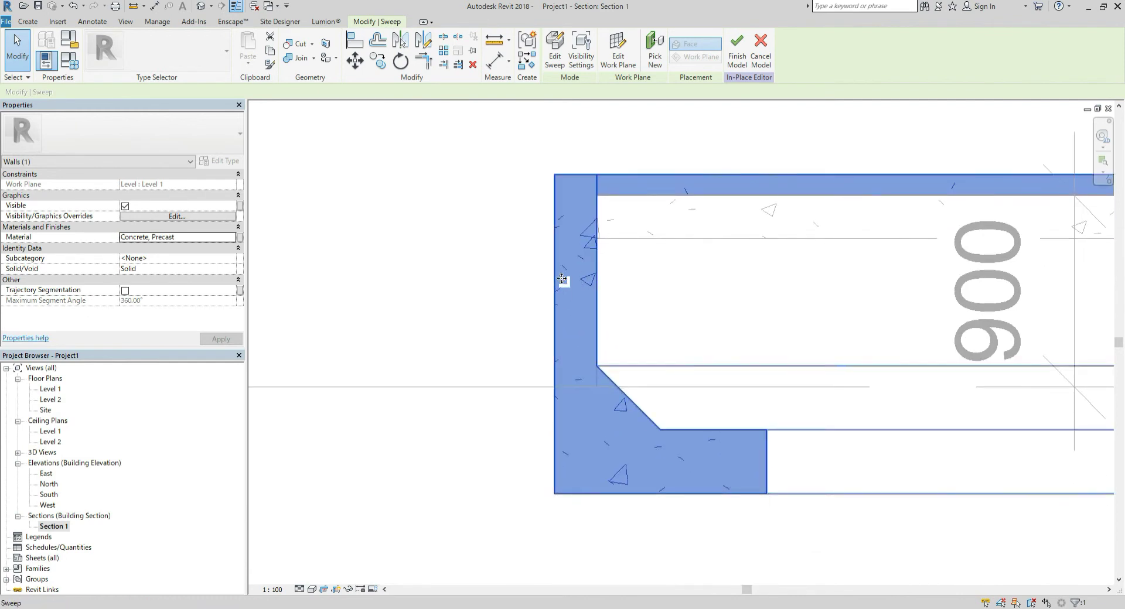
scroll(630, 332, down, 3)
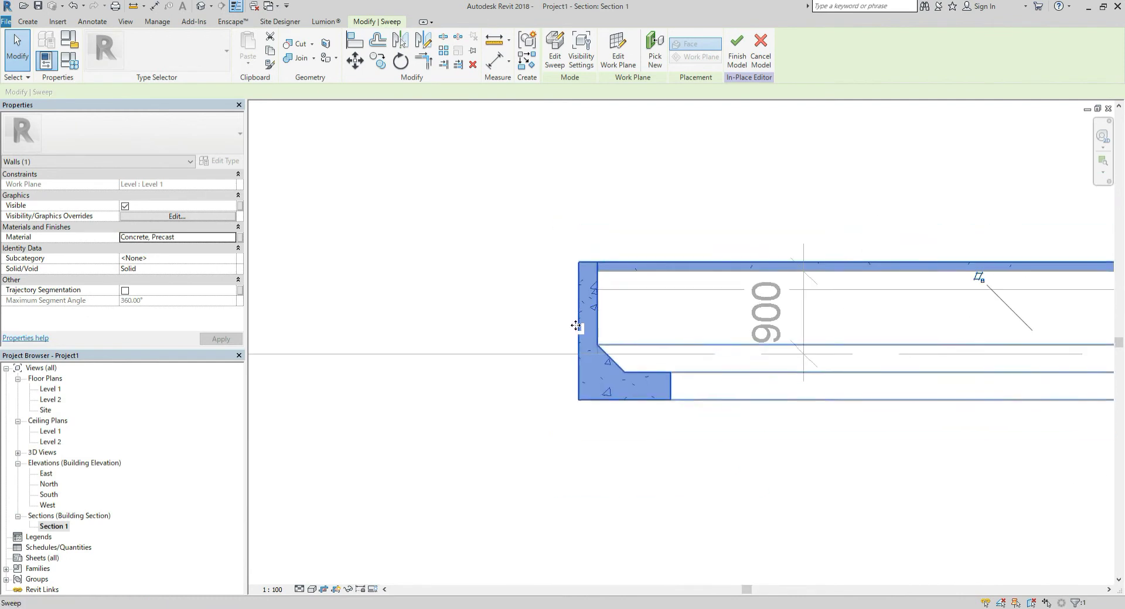
click(530, 241)
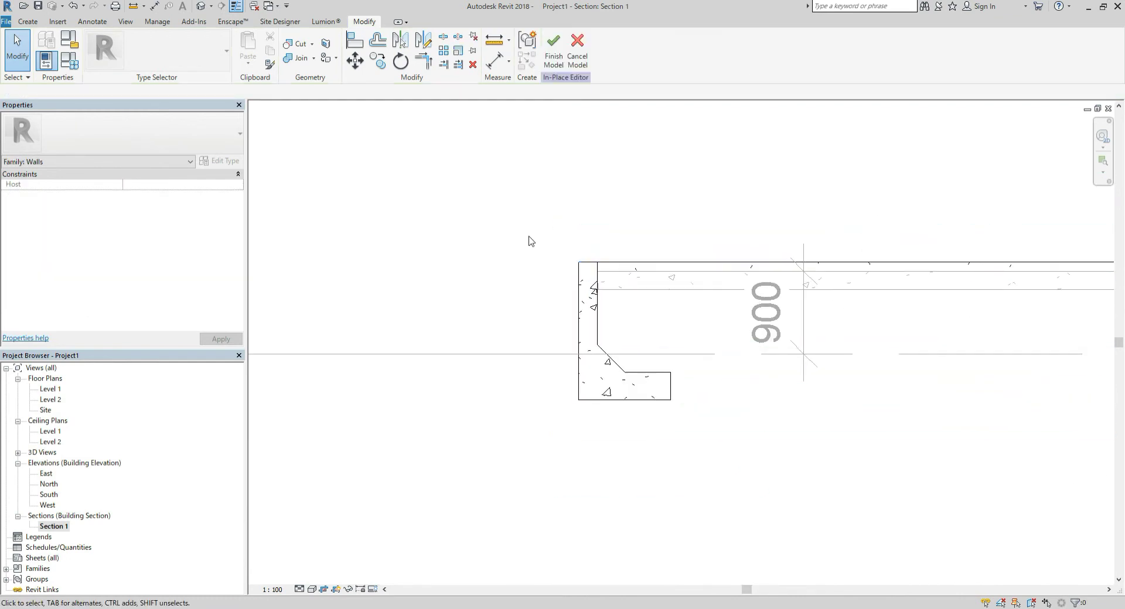
Step: Finish the in-place retaining wall model
click(553, 56)
scroll(542, 288, down, 3)
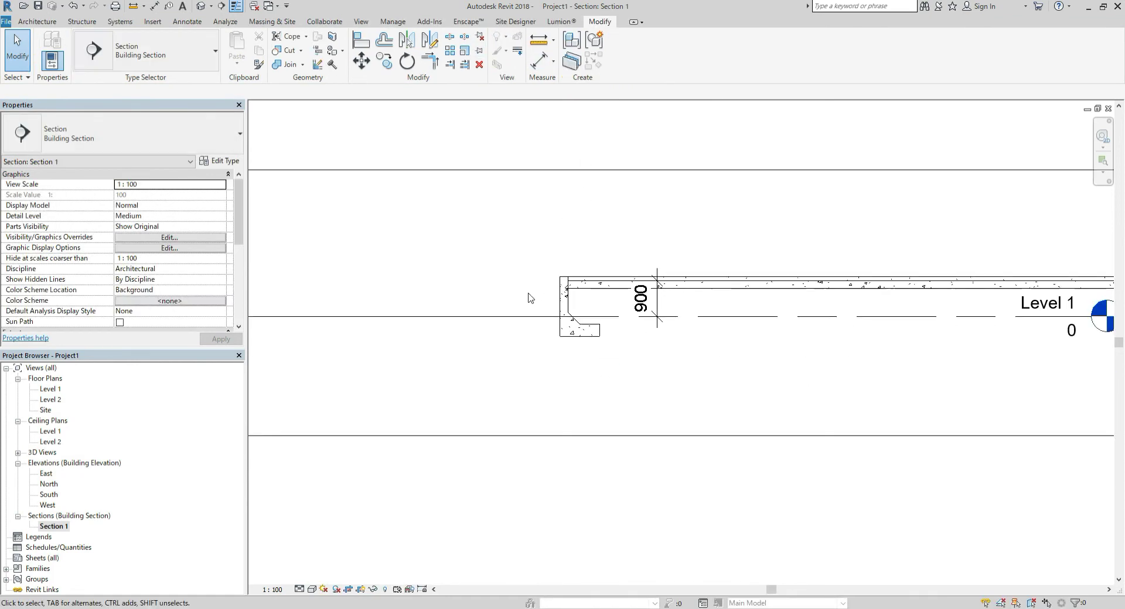
scroll(554, 373, up, 1)
scroll(557, 377, down, 1)
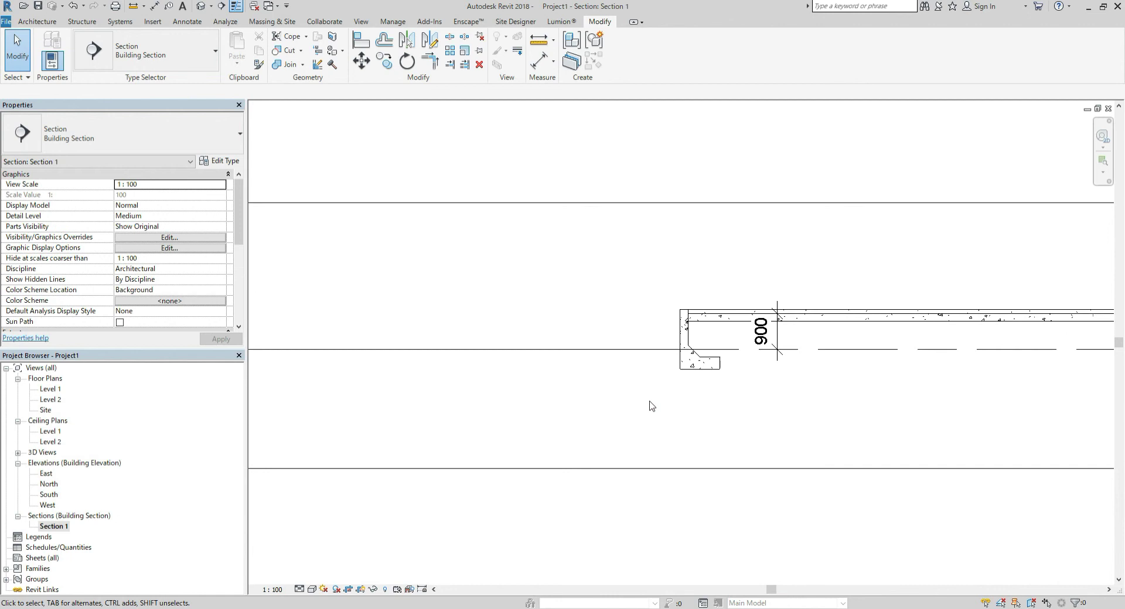
scroll(648, 402, down, 1)
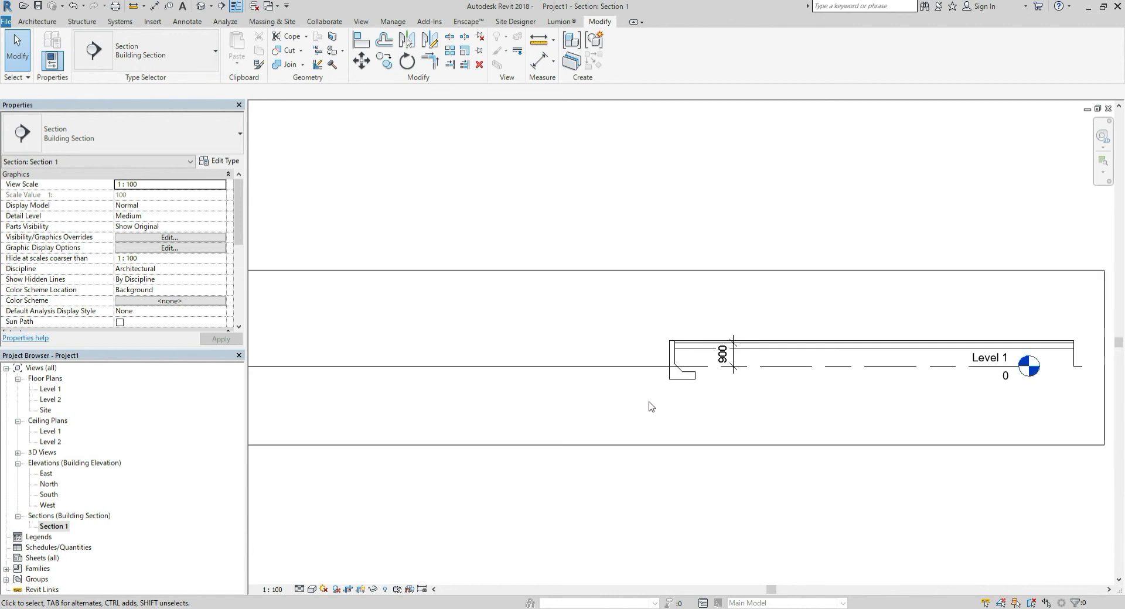
Step: Set Section 1 to the Realistic visual style and centre the pad in view
click(312, 589)
click(348, 567)
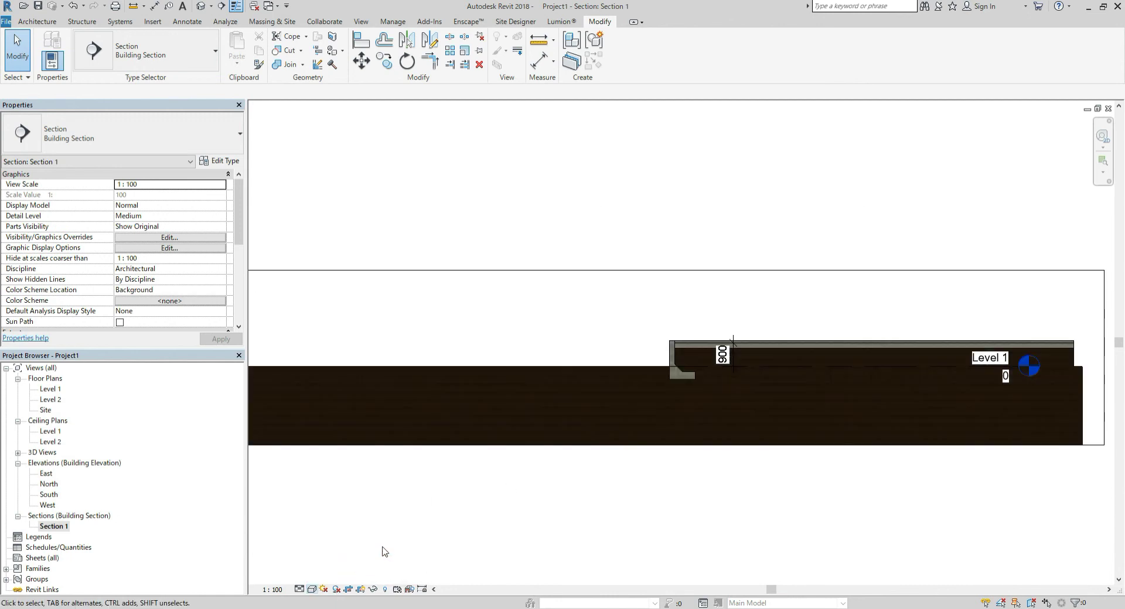
scroll(748, 387, up, 1)
scroll(628, 369, up, 1)
scroll(555, 327, up, 1)
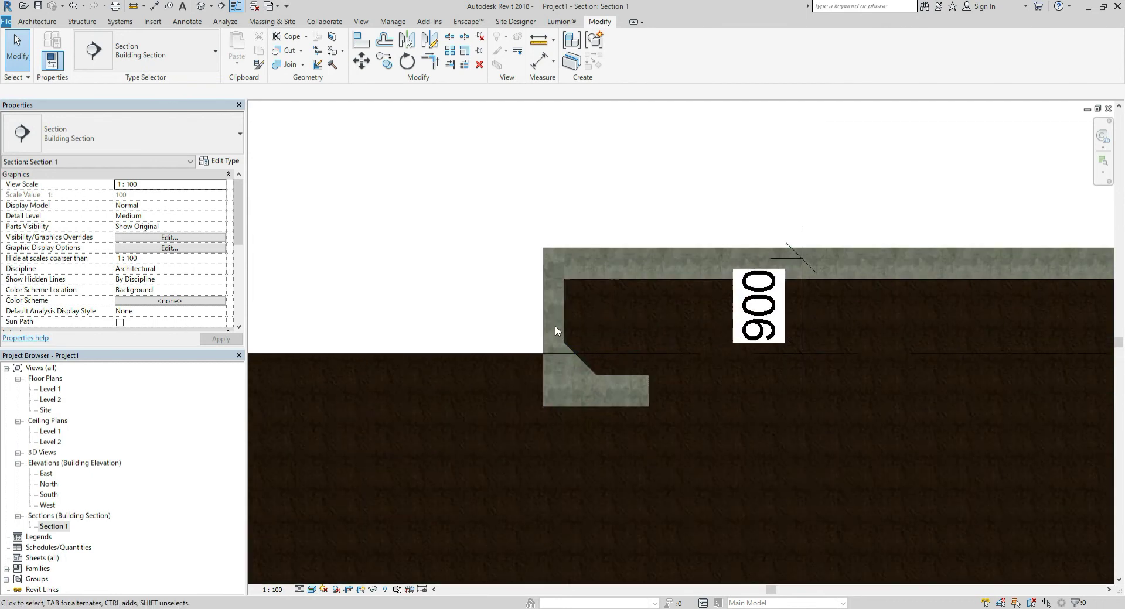
scroll(555, 331, up, 1)
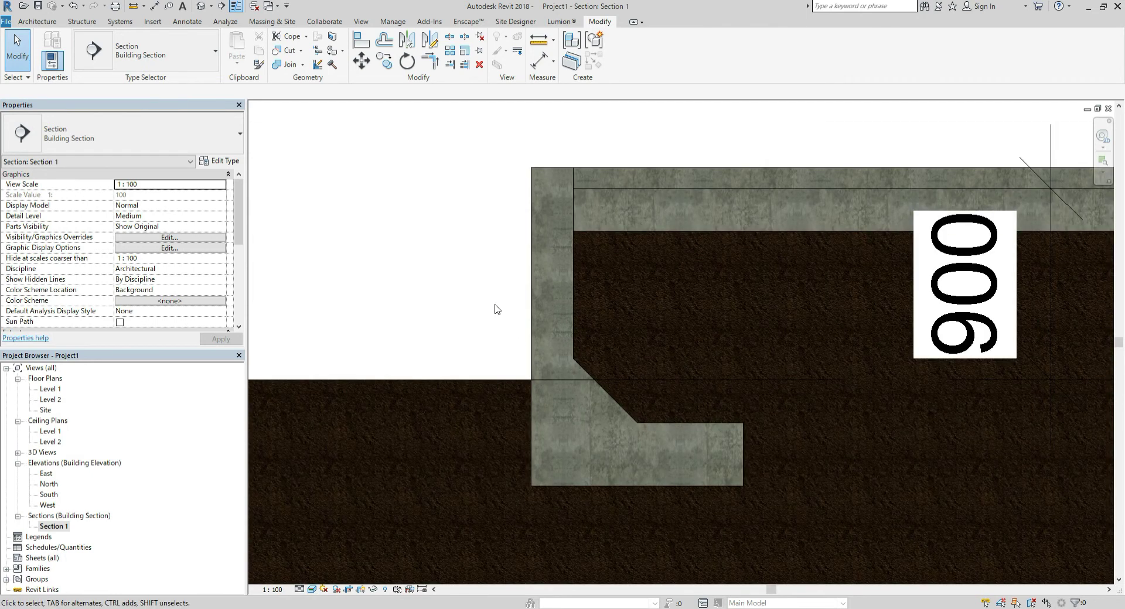
scroll(506, 324, down, 3)
scroll(743, 333, down, 2)
scroll(701, 345, down, 2)
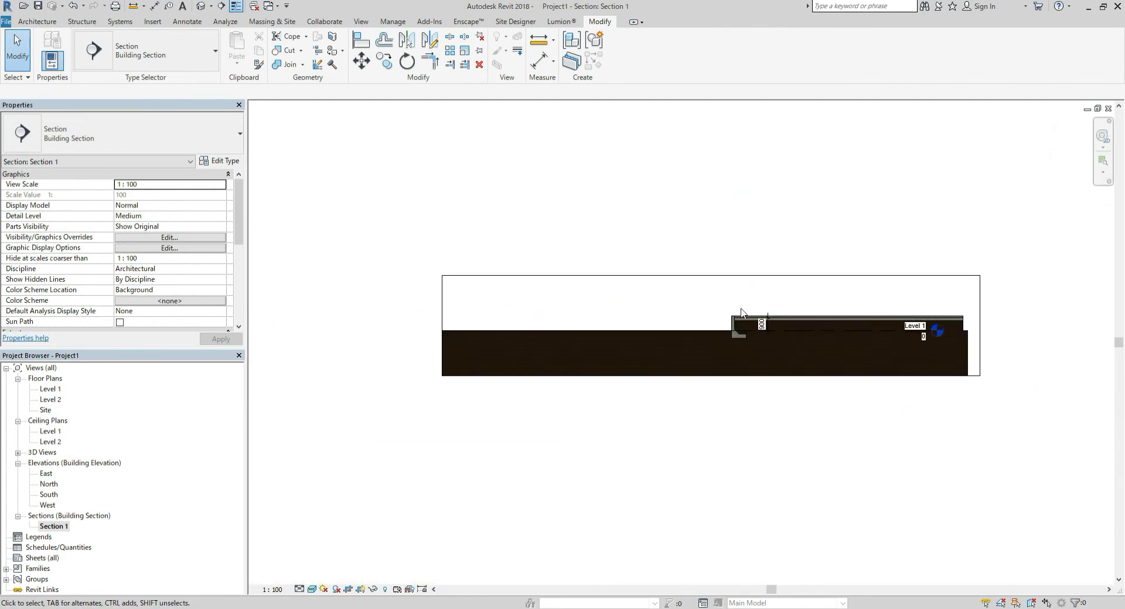
scroll(714, 337, up, 3)
scroll(783, 342, down, 2)
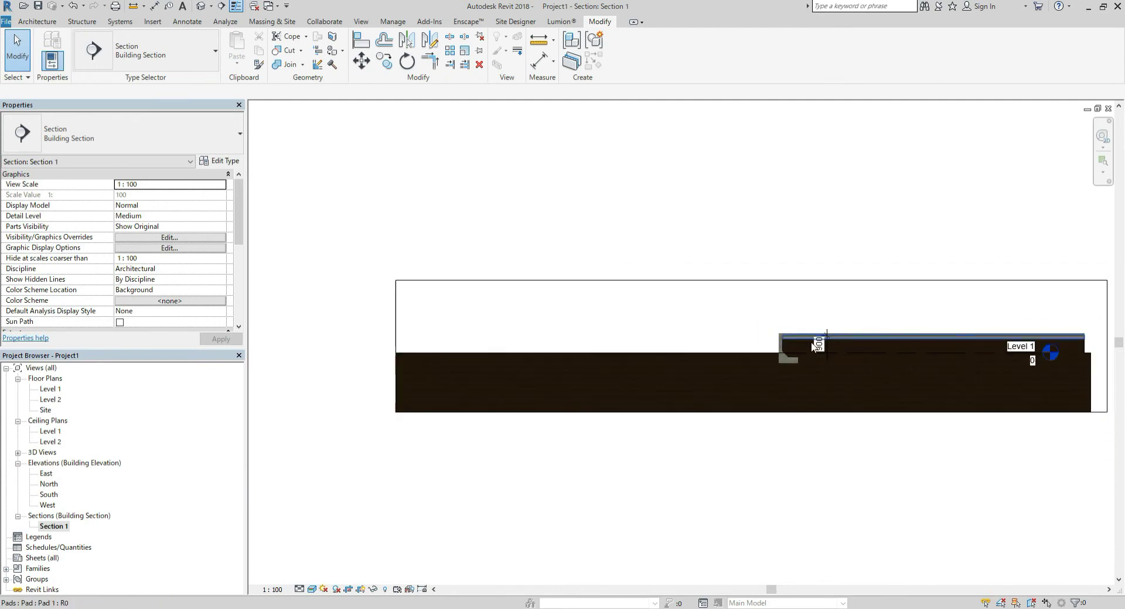
scroll(819, 346, down, 2)
middle_drag(818, 346, 606, 330)
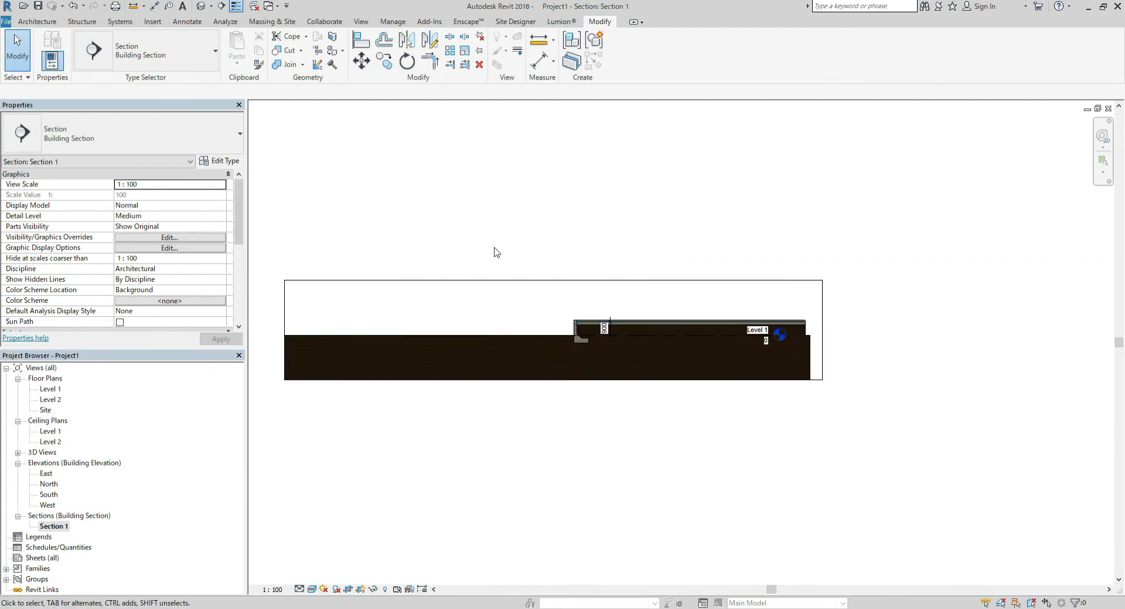
Step: Switch to the default 3D view and set its visual style to Realistic
click(201, 6)
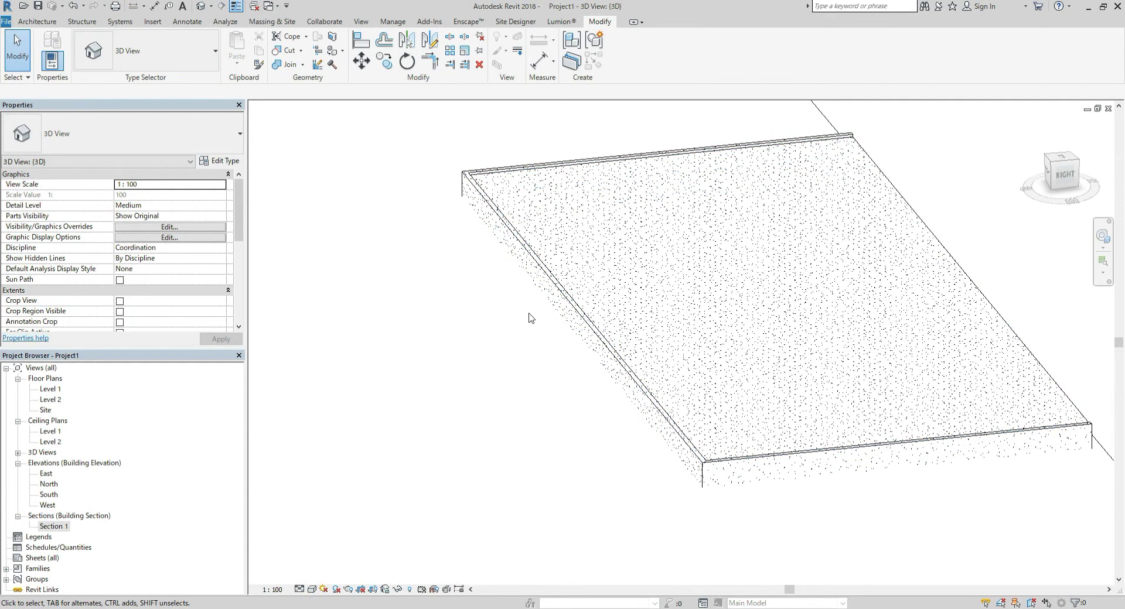
shift+middle_drag(542, 331, 595, 321)
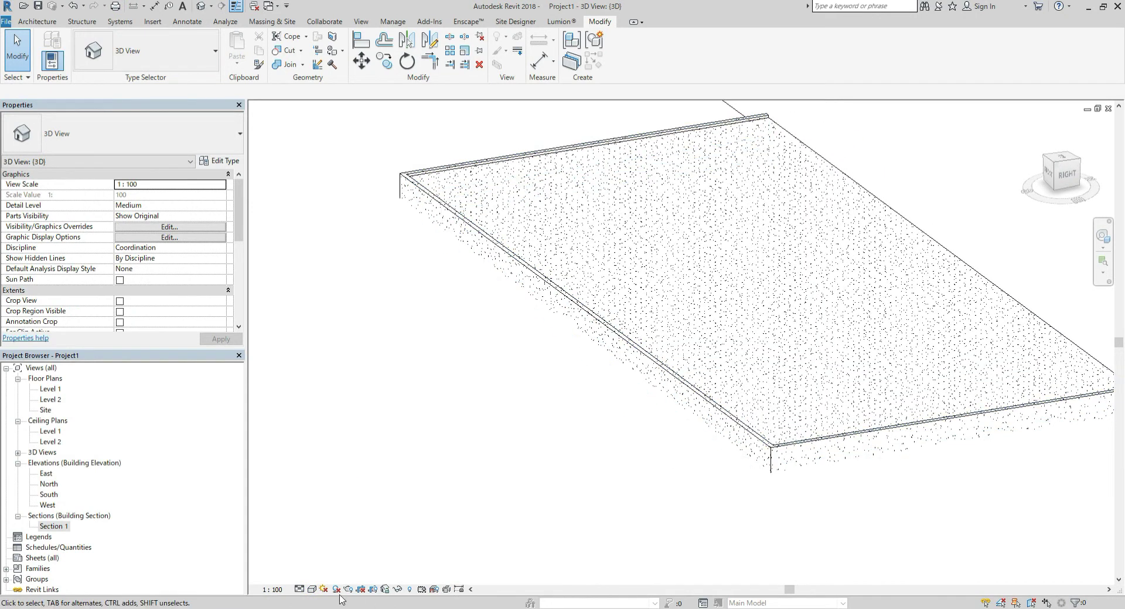
click(312, 590)
click(336, 565)
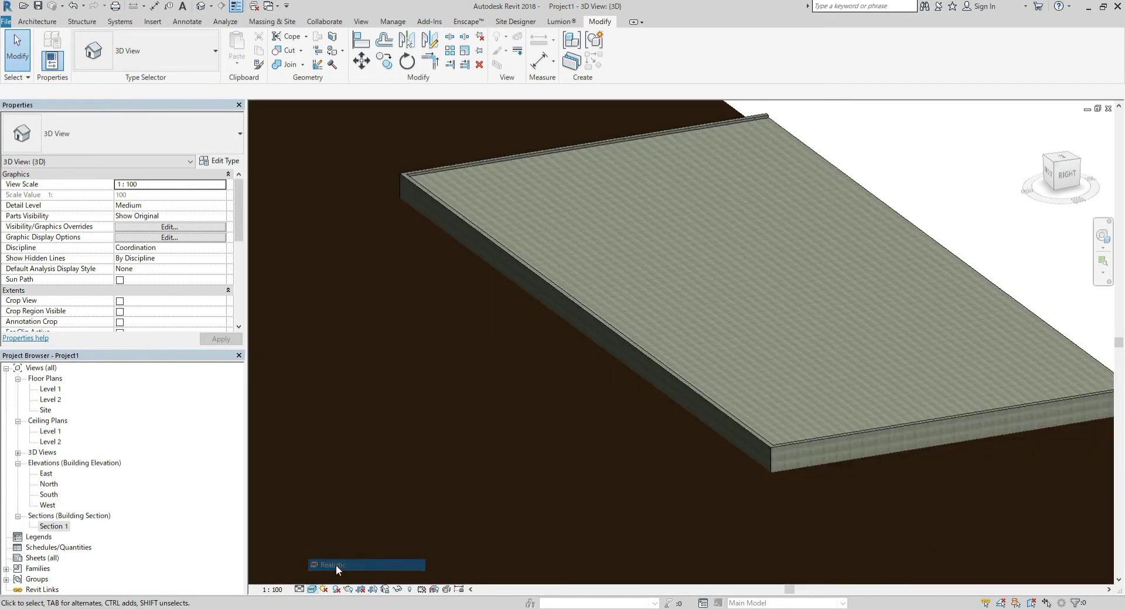
Step: Zoom, orbit and pan the 3D view to frame the slab and its wall edge
scroll(700, 428, down, 2)
scroll(754, 426, up, 4)
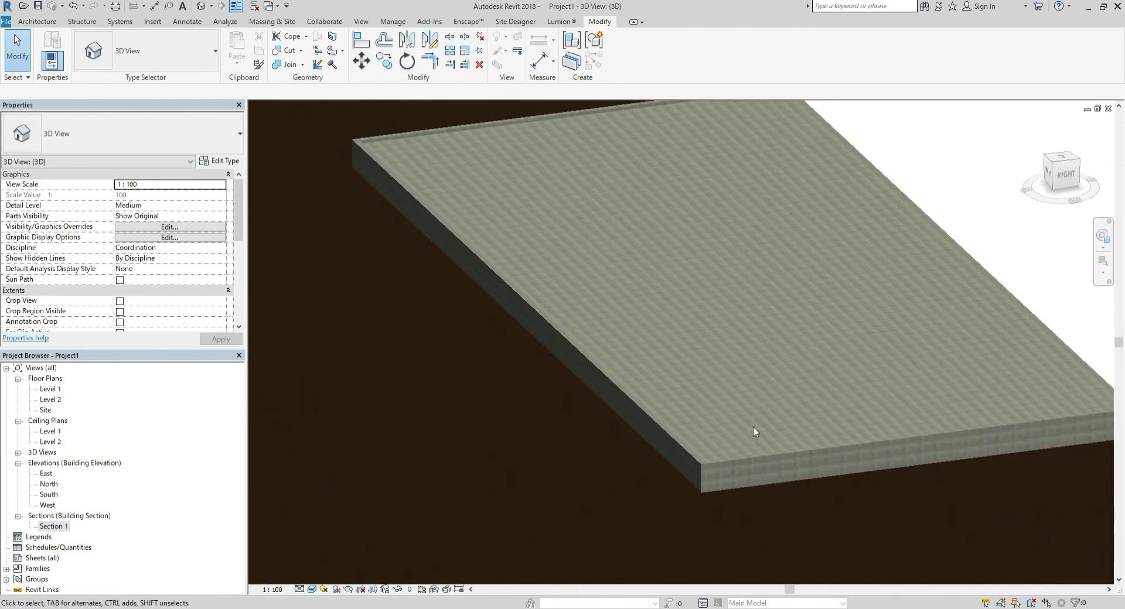
scroll(737, 417, up, 1)
scroll(659, 445, up, 2)
scroll(652, 458, up, 1)
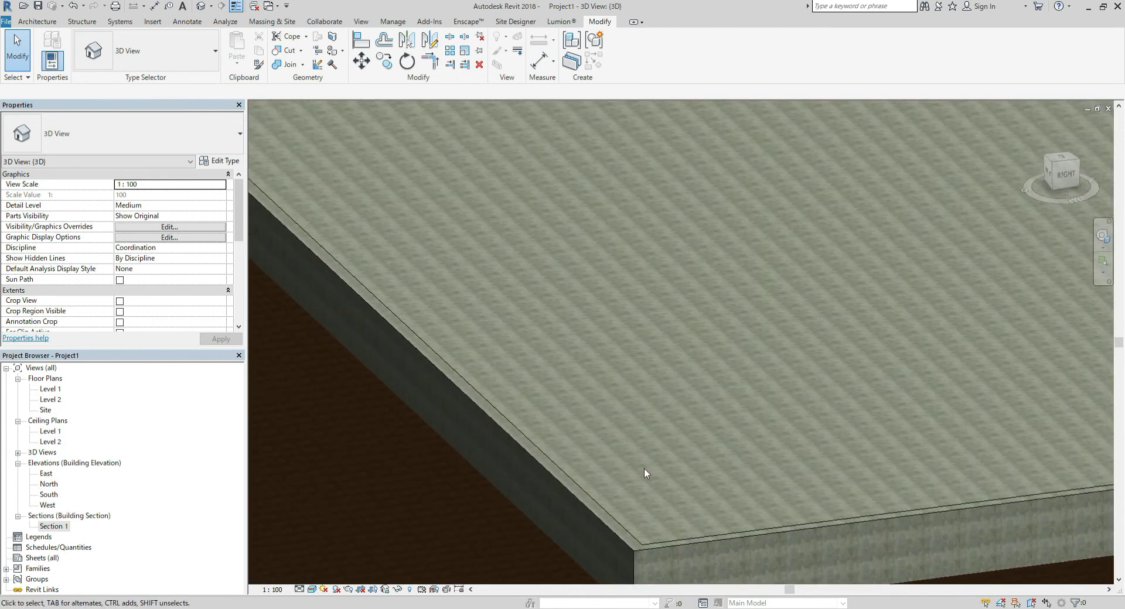
scroll(645, 469, down, 4)
mouse_move(646, 462)
shift+middle_down()
mouse_move(601, 448)
mouse_move(647, 446)
mouse_move(645, 423)
shift+middle_up()
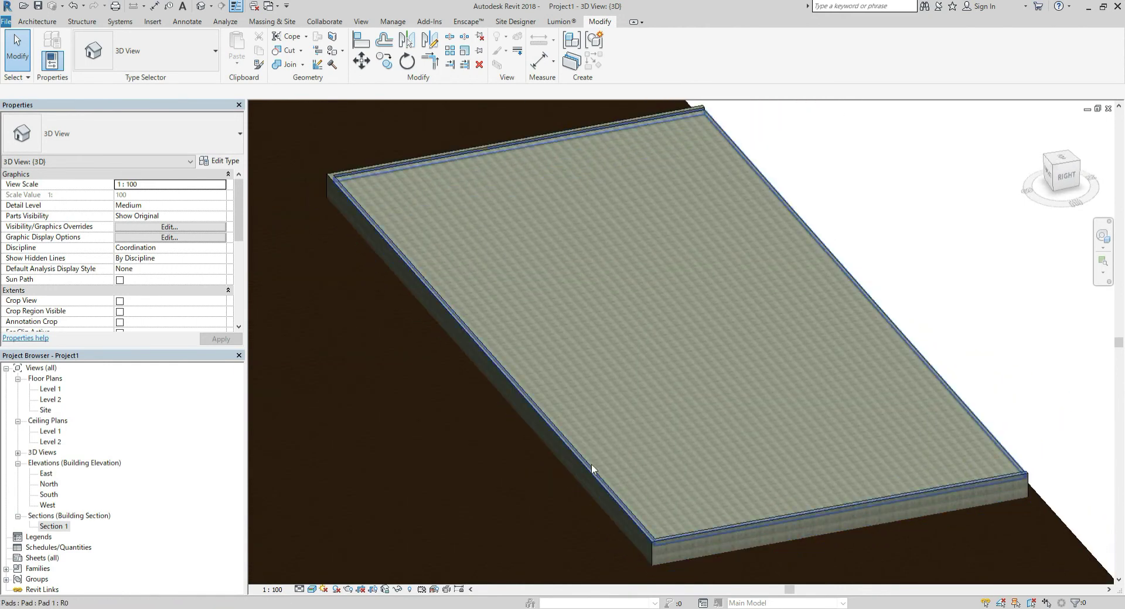
middle_drag(592, 464, 636, 442)
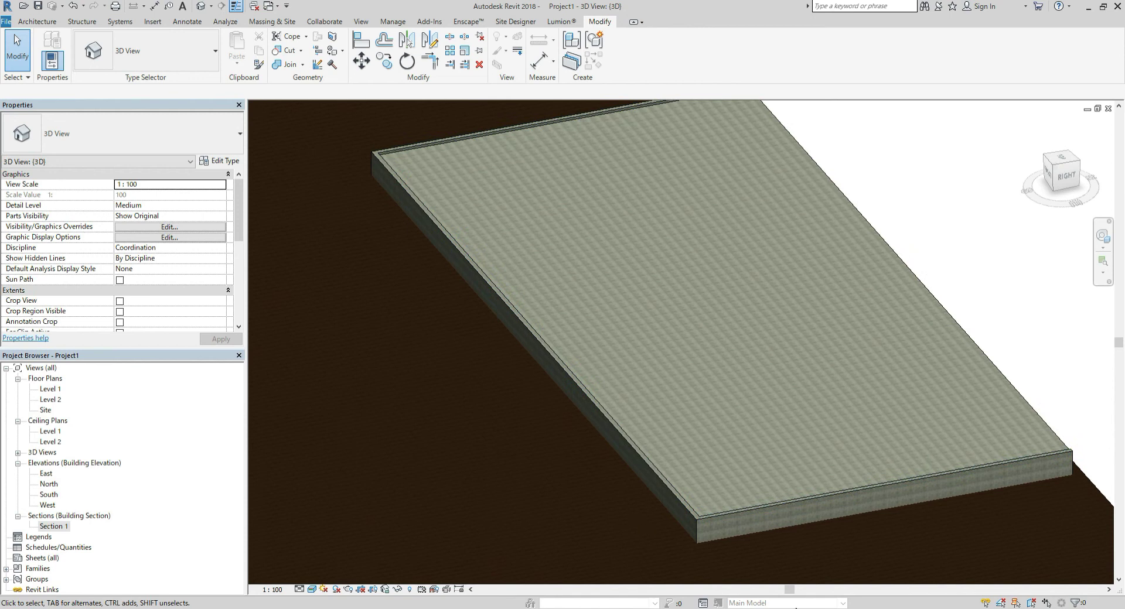